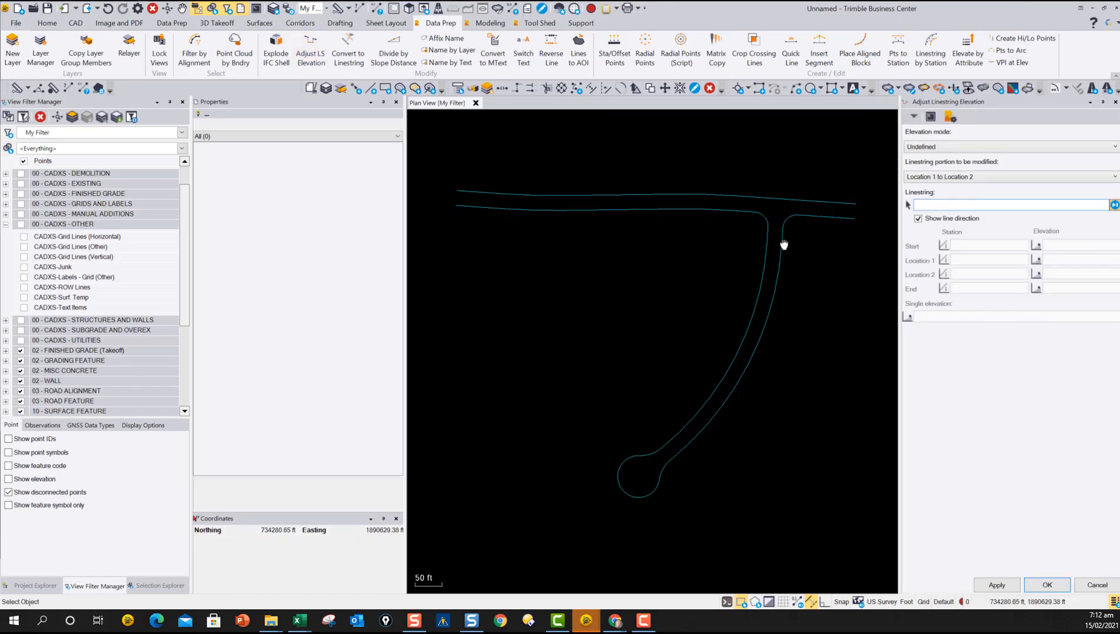
click(684, 193)
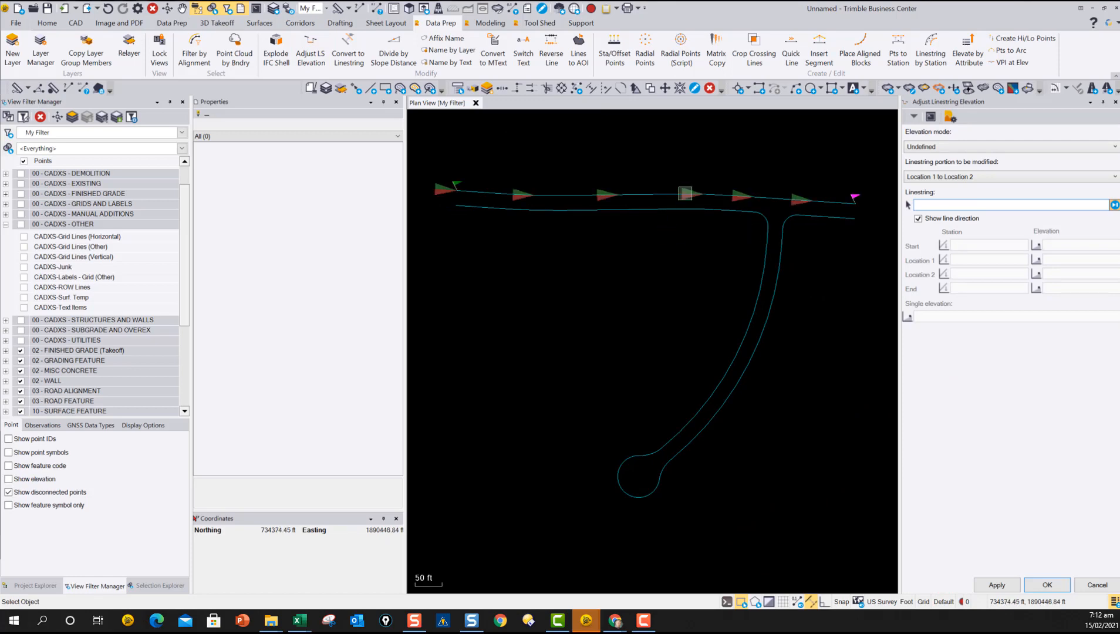
right_click(643, 194)
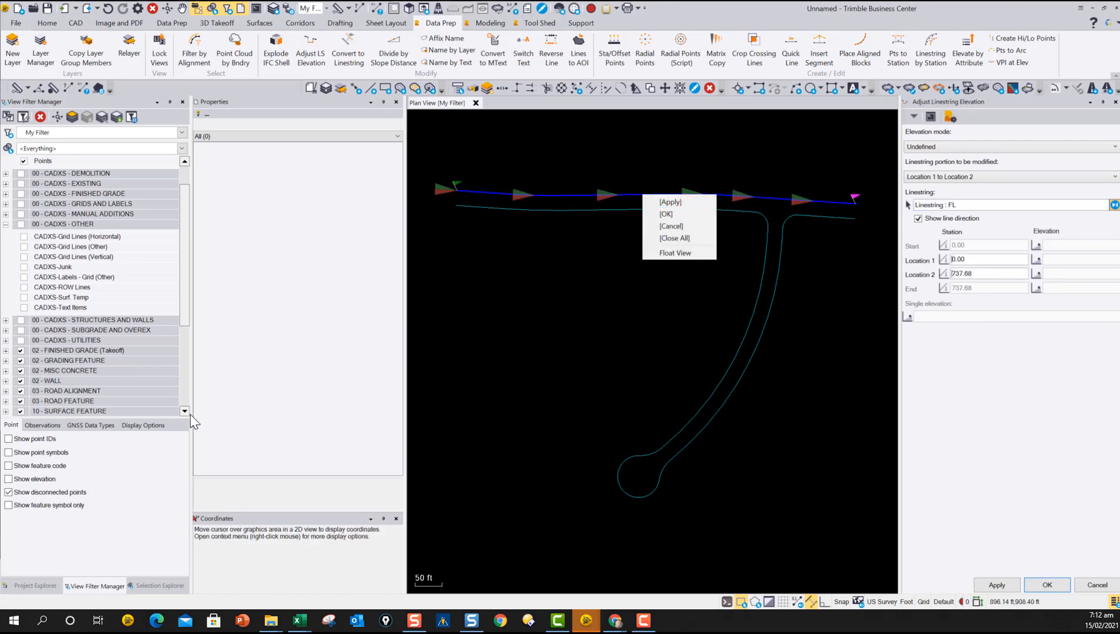
key(Escape)
right_click(631, 183)
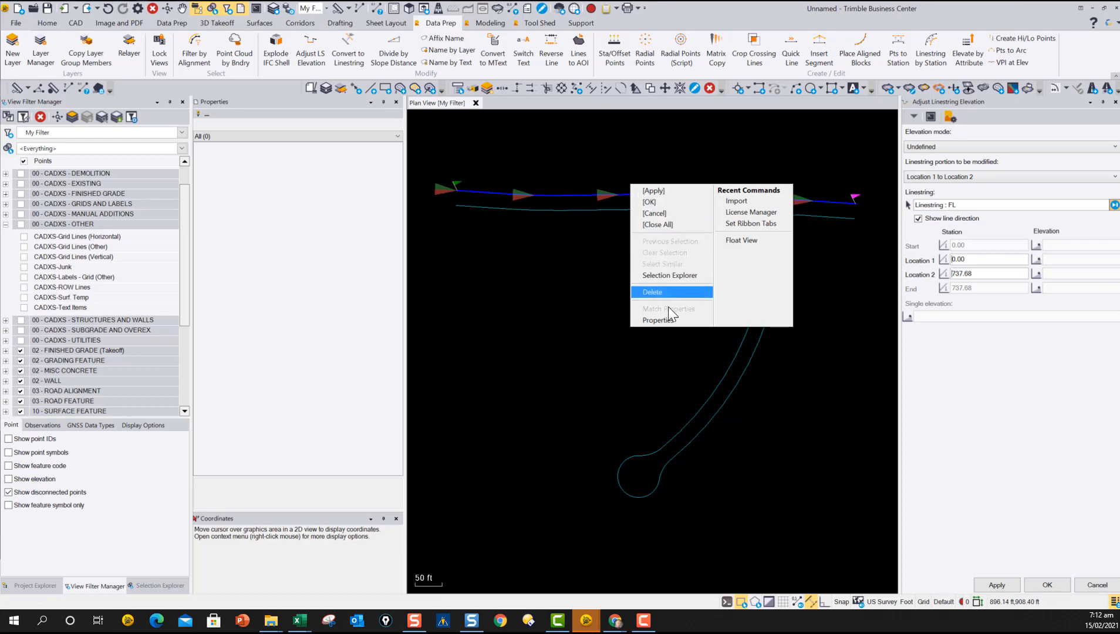
key(Escape)
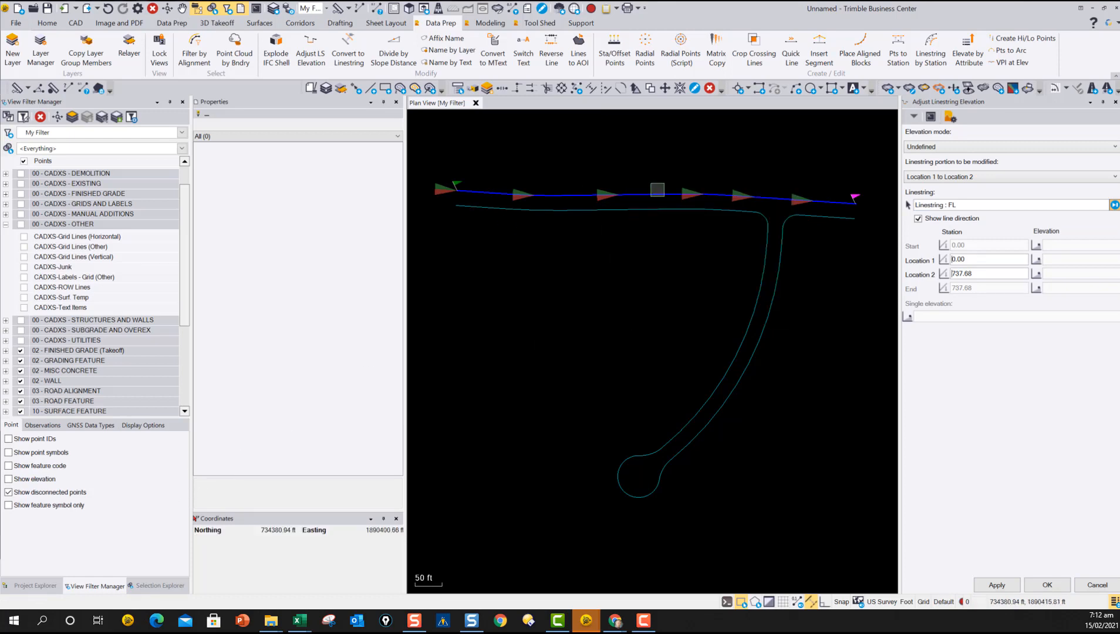
right_click(650, 191)
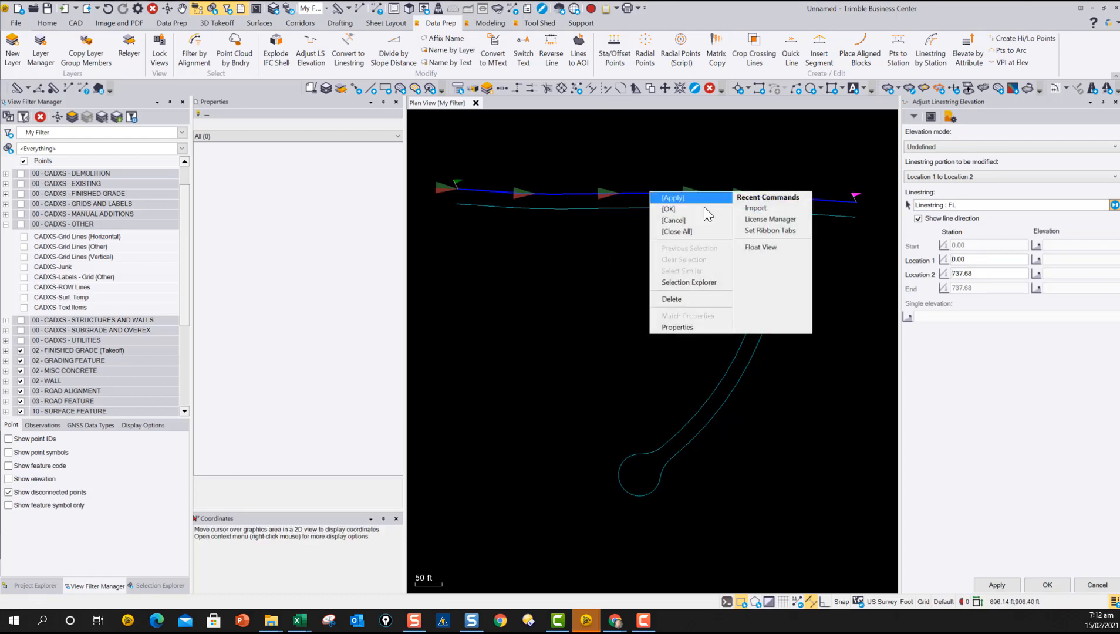
click(1098, 585)
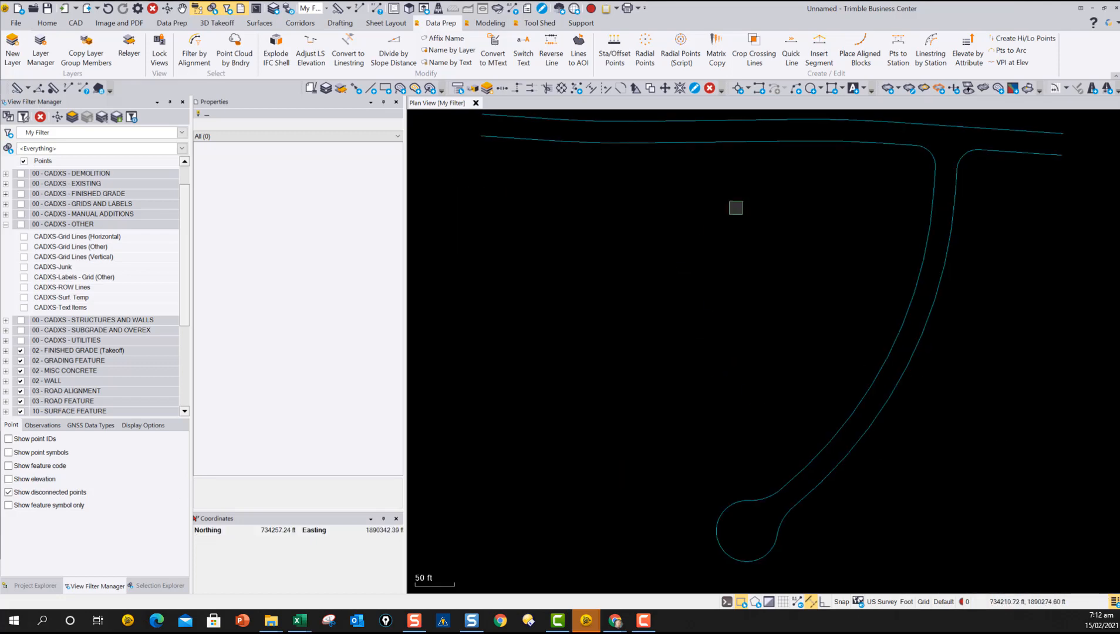
Select the upper FL linestring in the plan view and show it in the Profile Viewer.
middle_drag(735, 208, 750, 227)
click(762, 210)
right_click(763, 209)
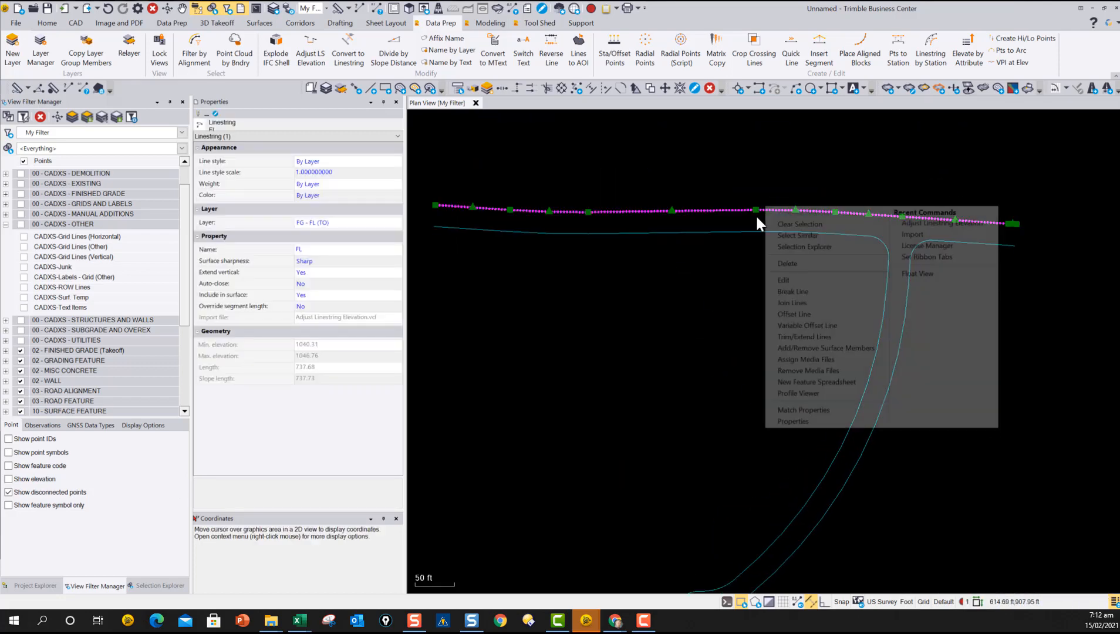
click(794, 393)
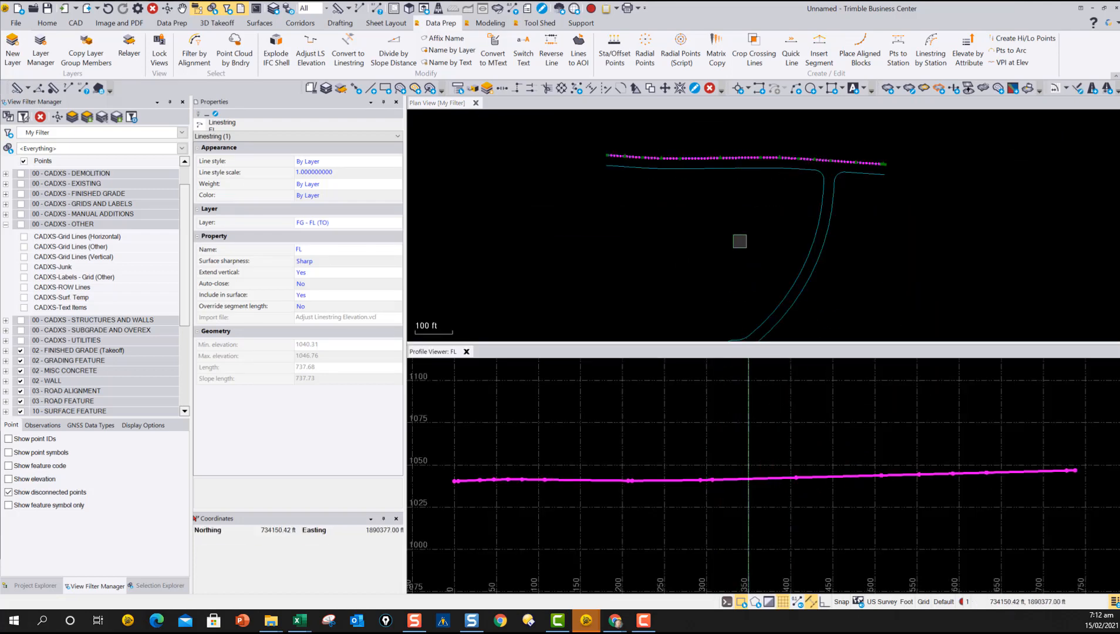
middle_drag(836, 178, 810, 165)
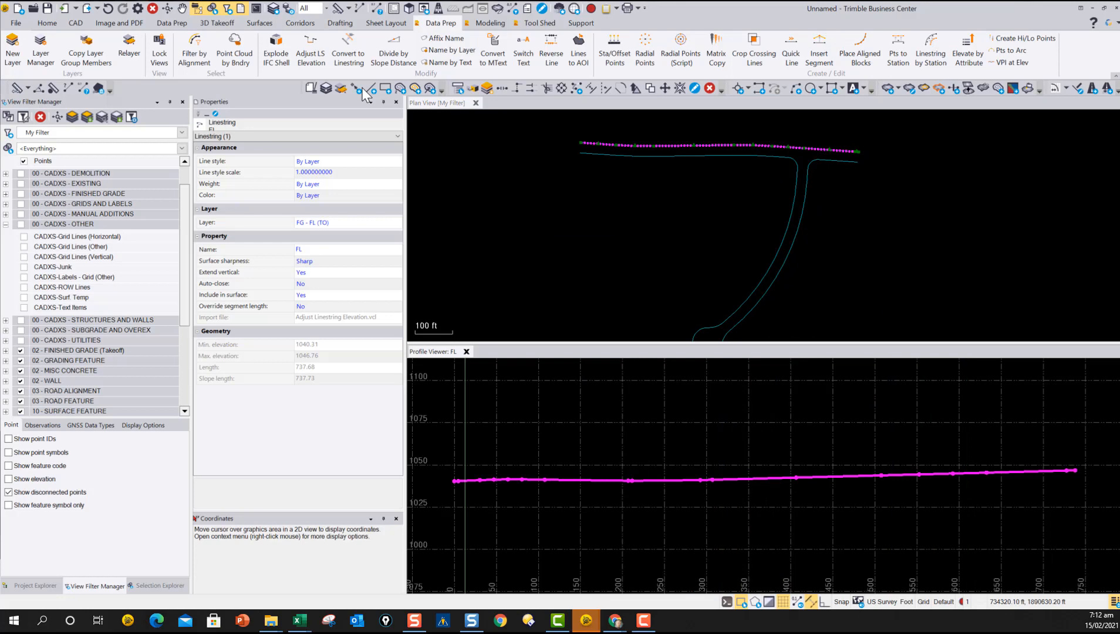
Start Adjust Linestring Elevation on the FL linestring, using Delta mode for the portion from Location 2 to End.
click(311, 48)
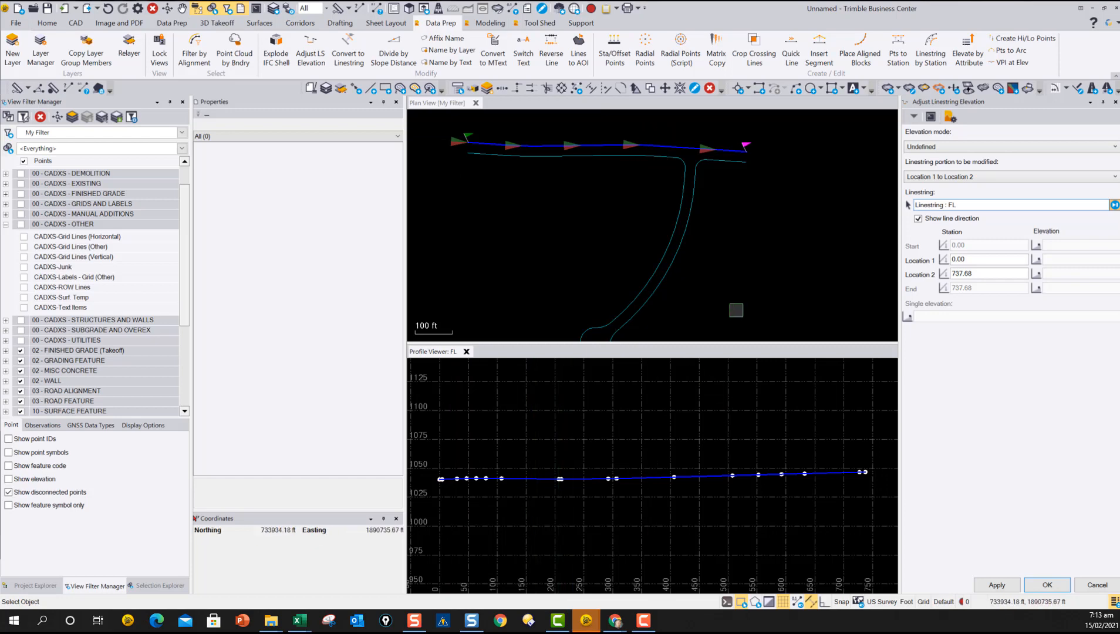
scroll(860, 473, up, 3)
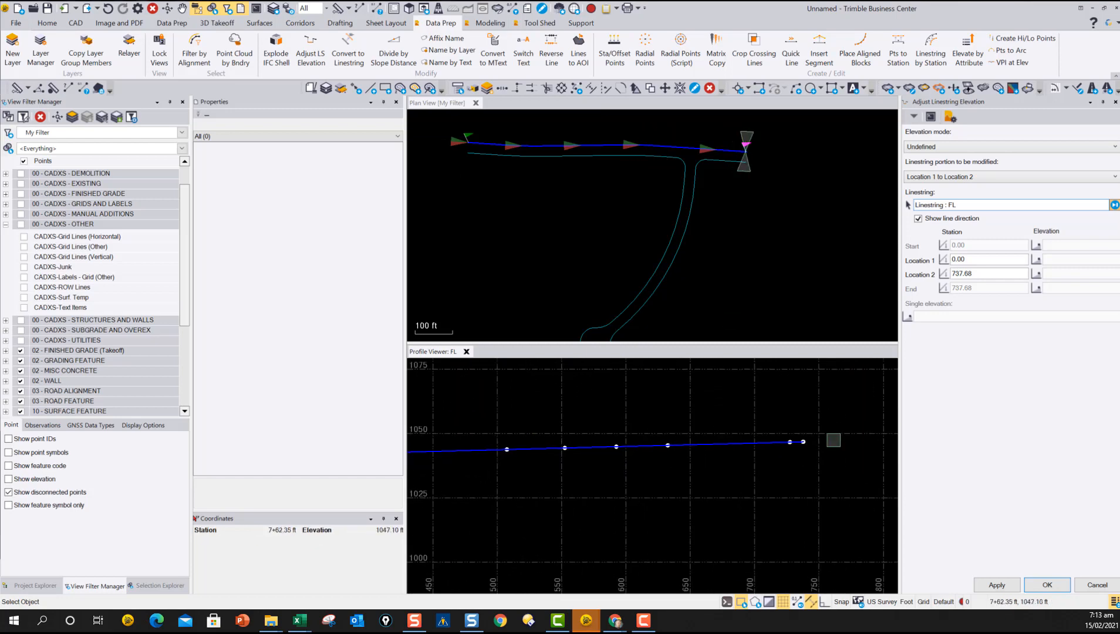
scroll(800, 440, down, 4)
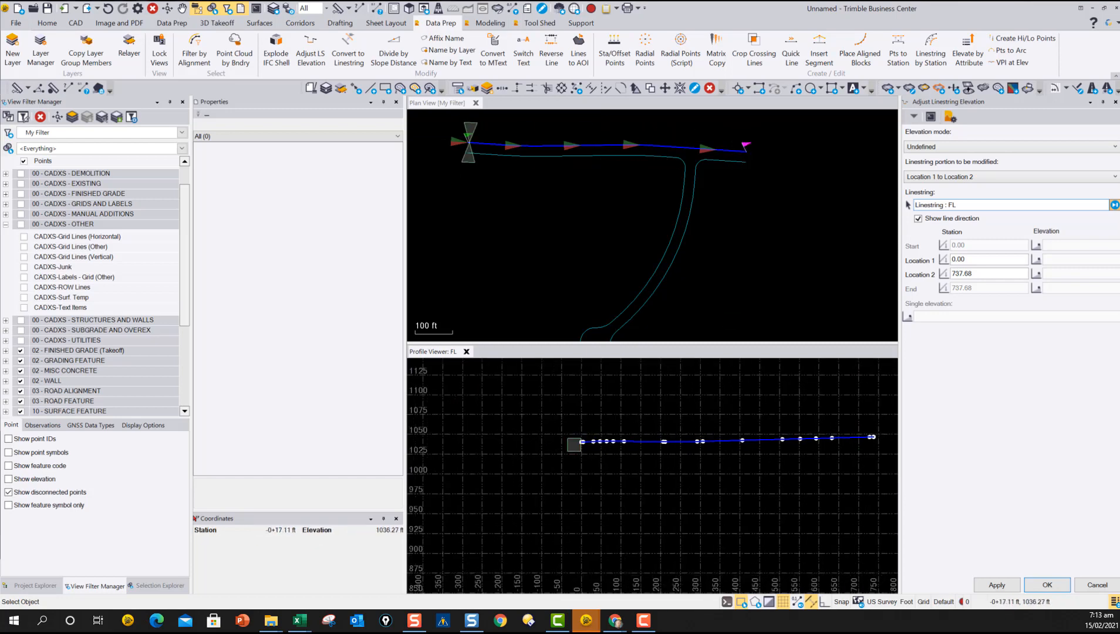
scroll(576, 443, down, 3)
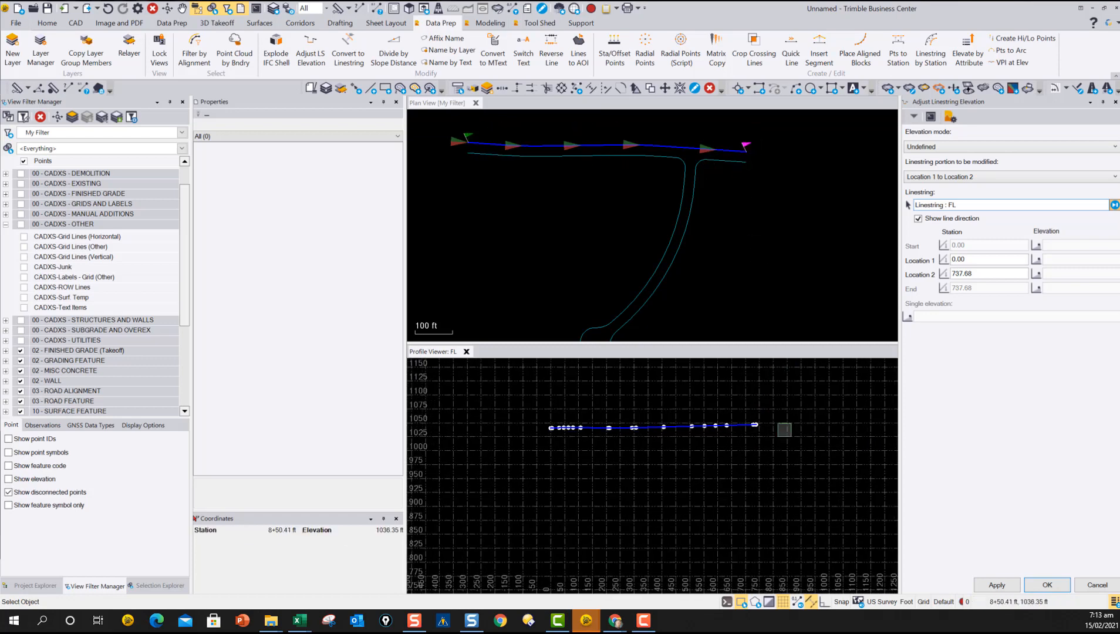
scroll(750, 429, up, 1)
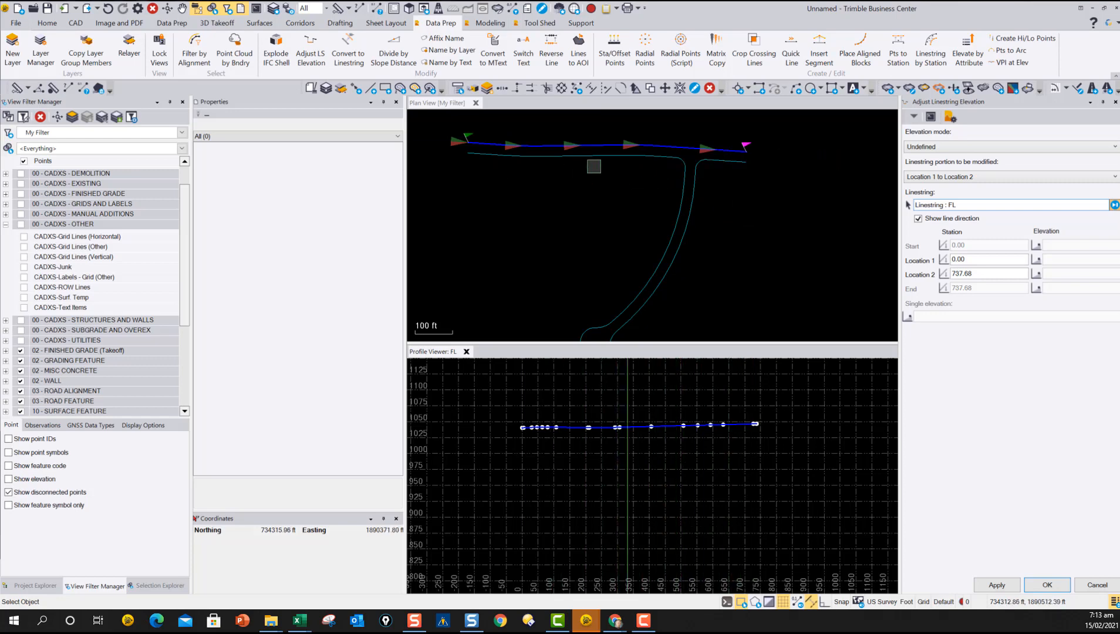
click(922, 153)
click(928, 166)
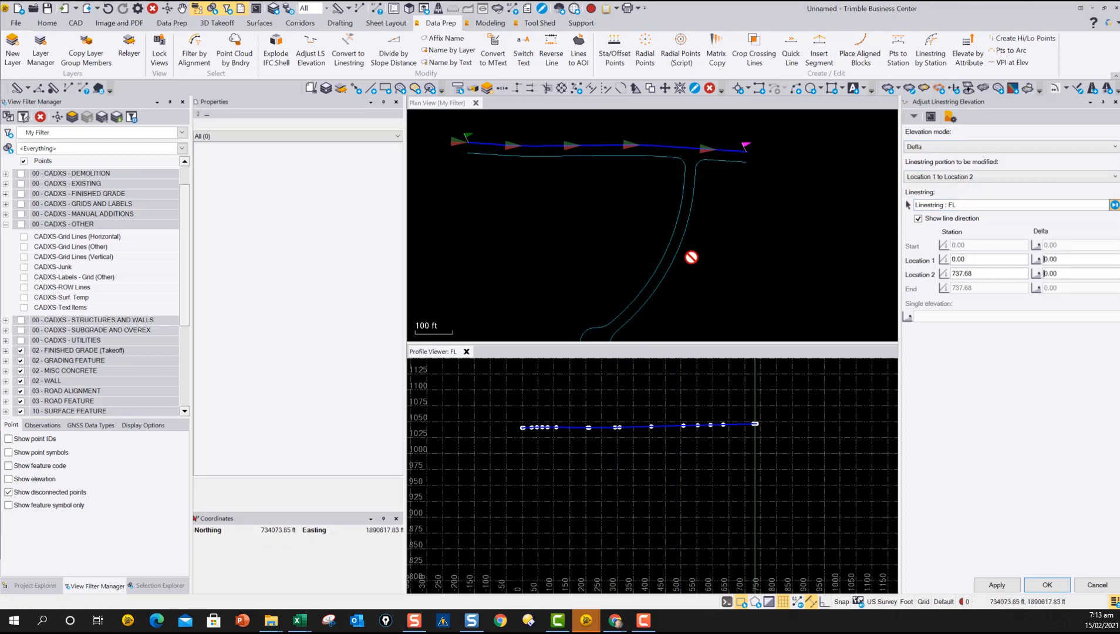
click(966, 176)
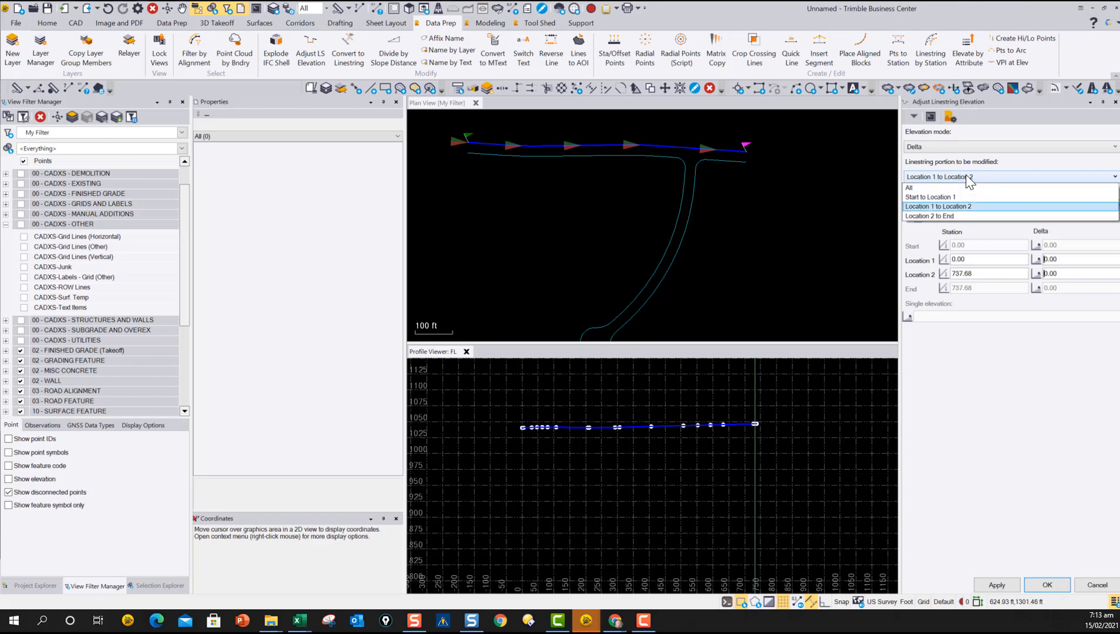
click(941, 216)
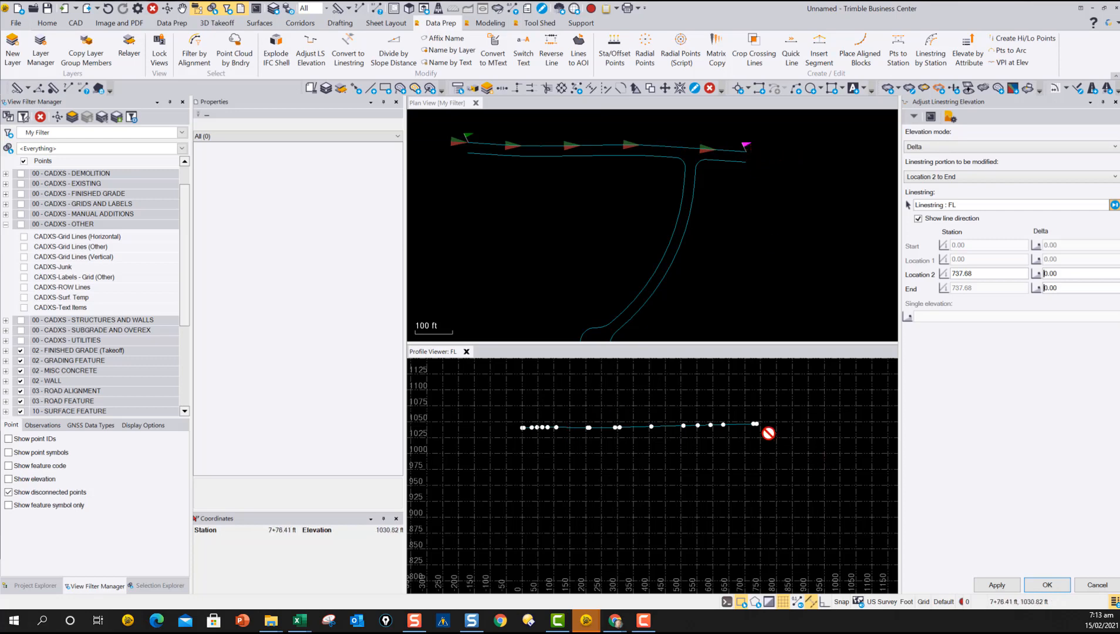
Examine the vertical points near the end and the start of the FL profile.
scroll(725, 435, up, 3)
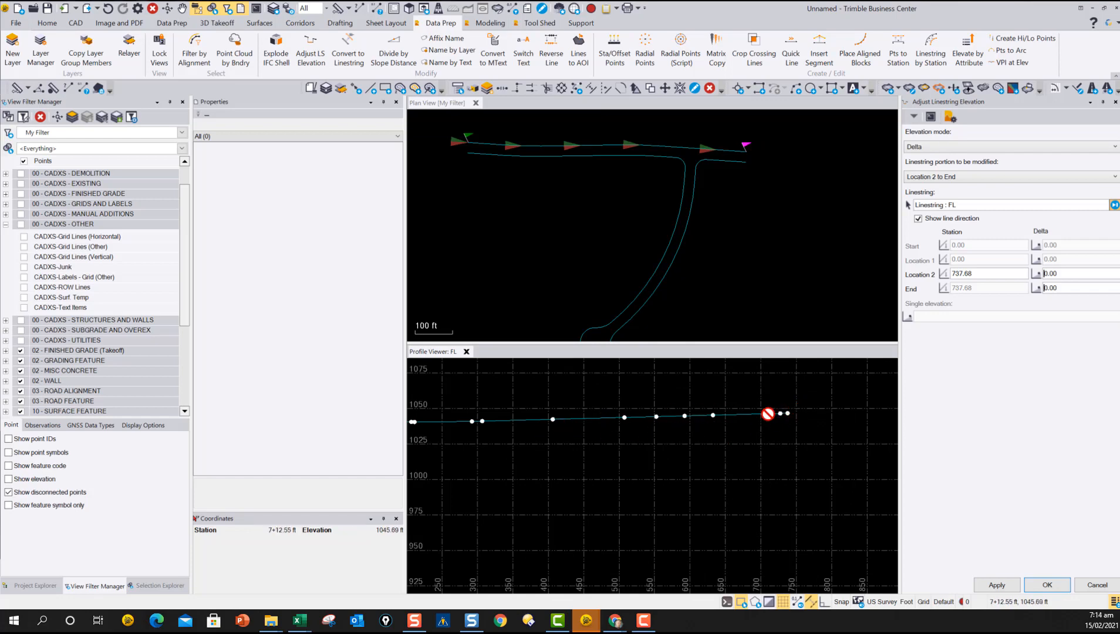
scroll(768, 415, down, 3)
middle_drag(695, 428, 820, 423)
scroll(628, 425, up, 7)
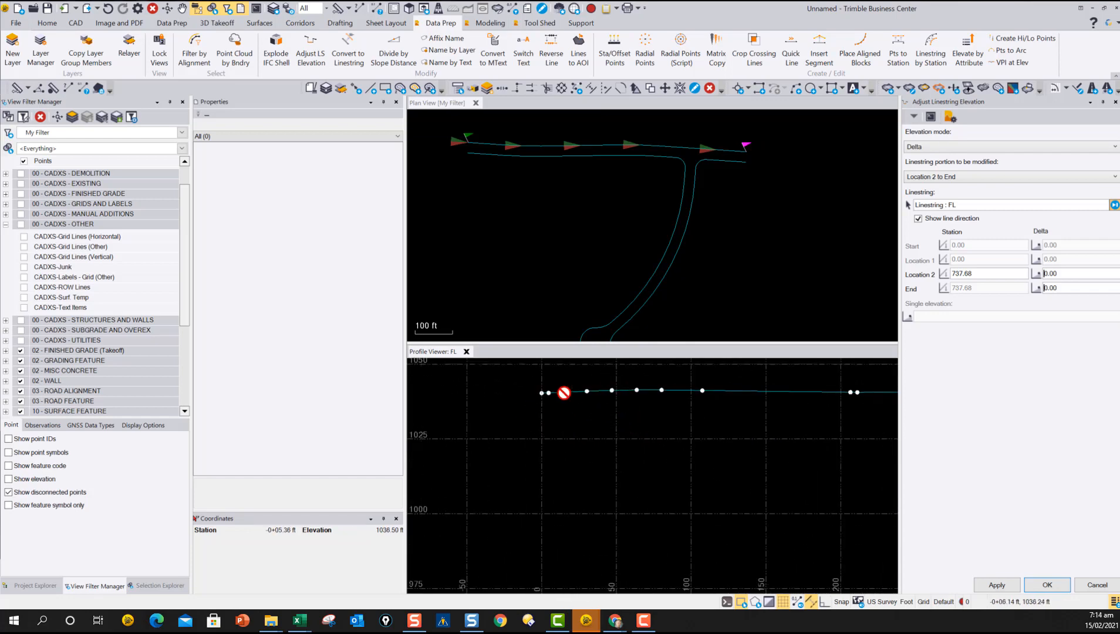
scroll(683, 403, down, 3)
middle_drag(720, 411, 598, 428)
scroll(727, 421, down, 2)
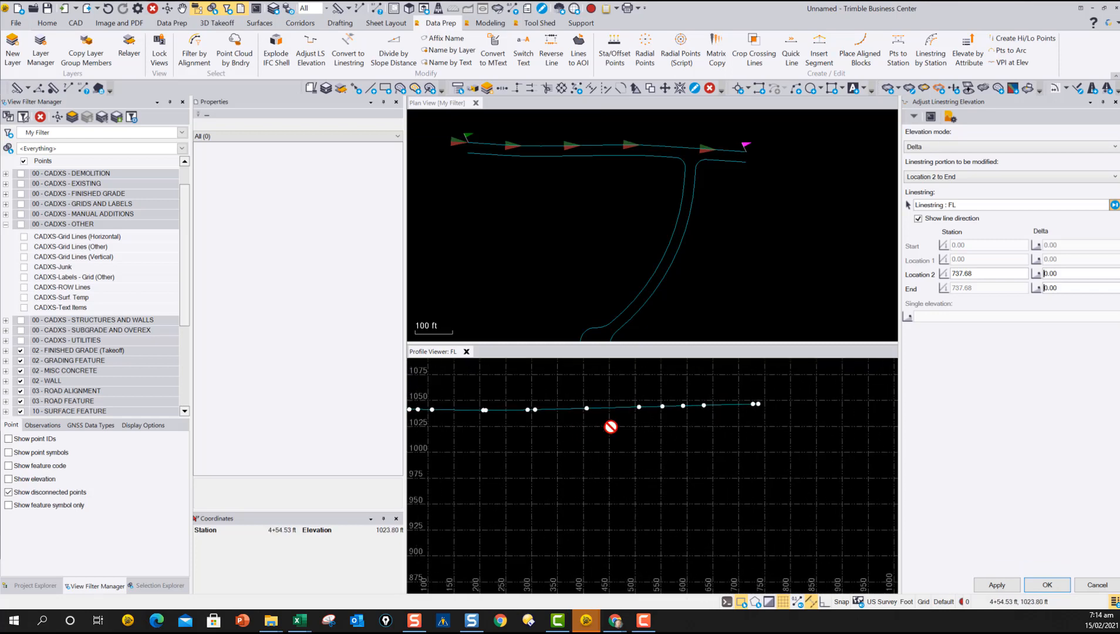
click(952, 205)
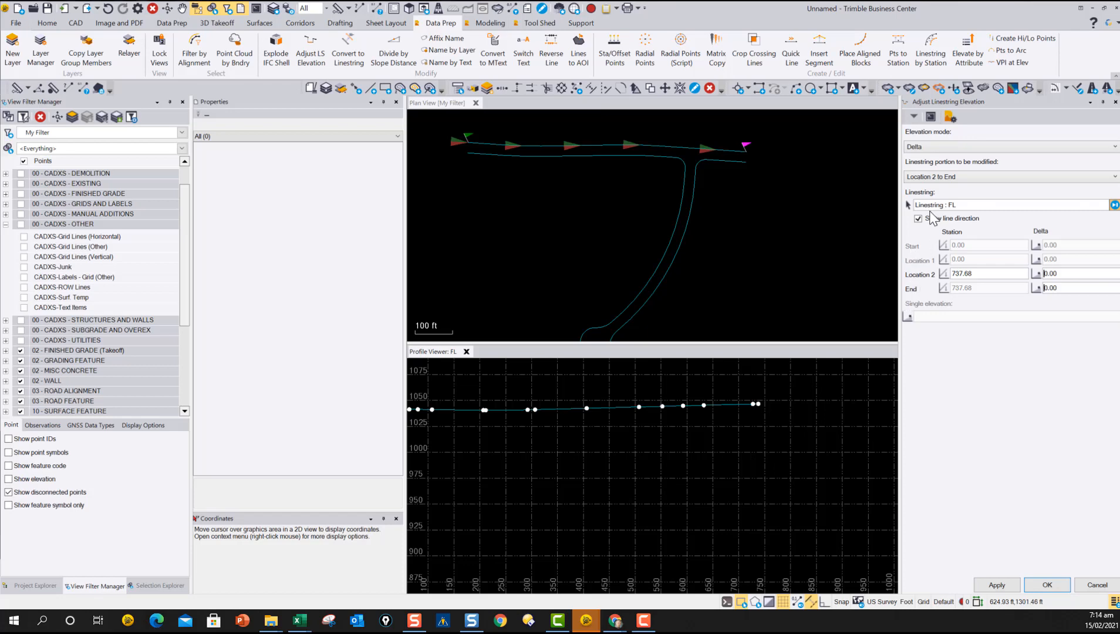
click(931, 179)
click(931, 179)
Set the Location 2 station to 537.68, which is 200 ft before the linestring's end.
click(983, 275)
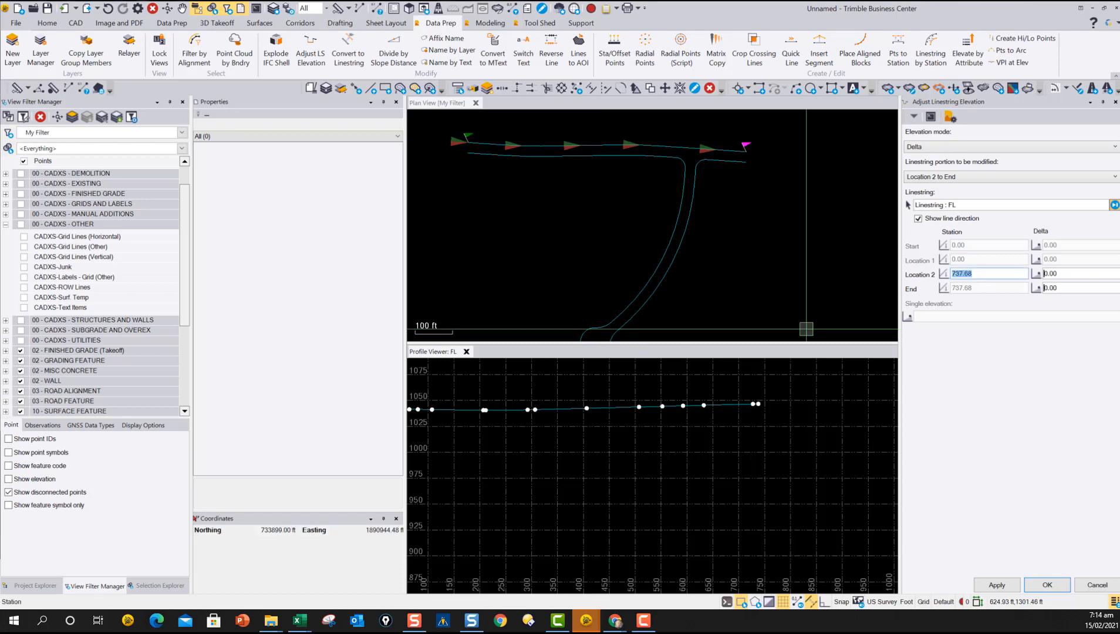
scroll(749, 387, up, 5)
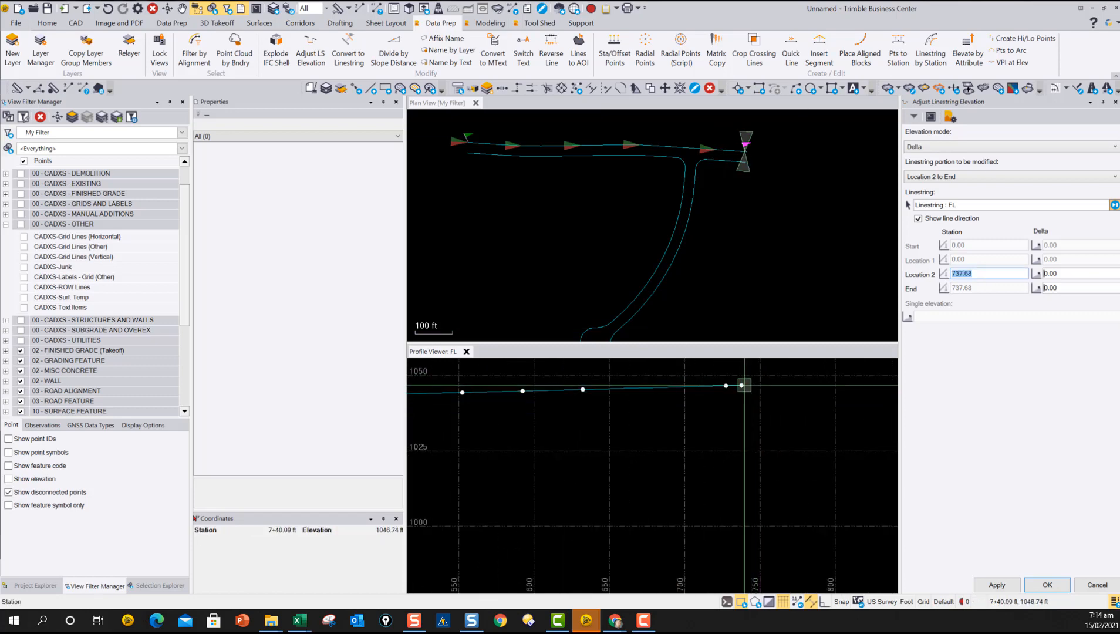
key(Tab)
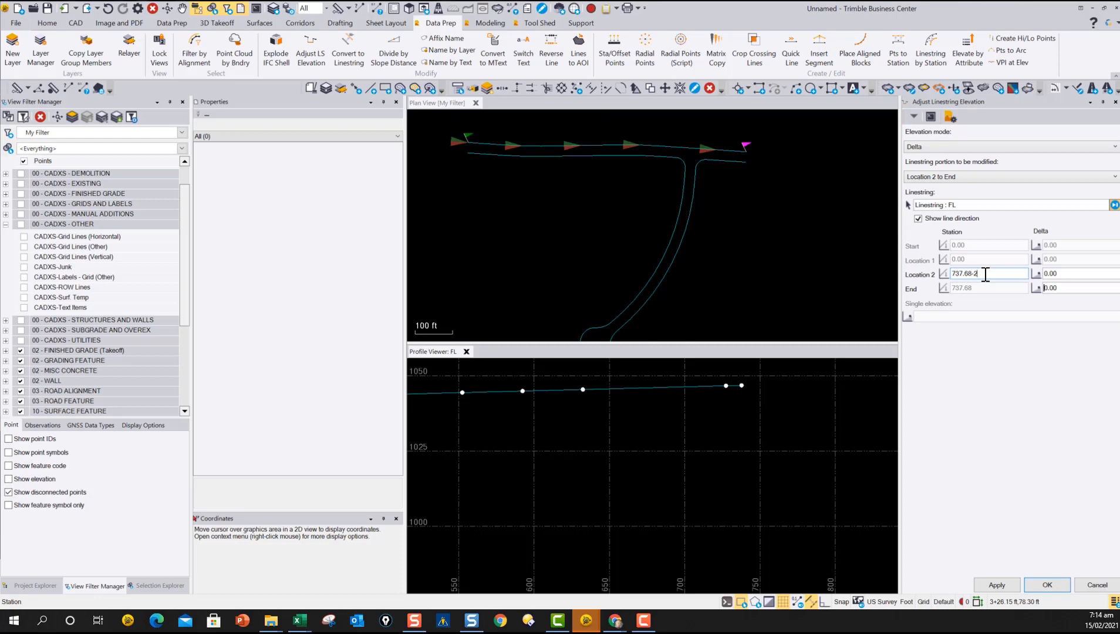
key(Tab)
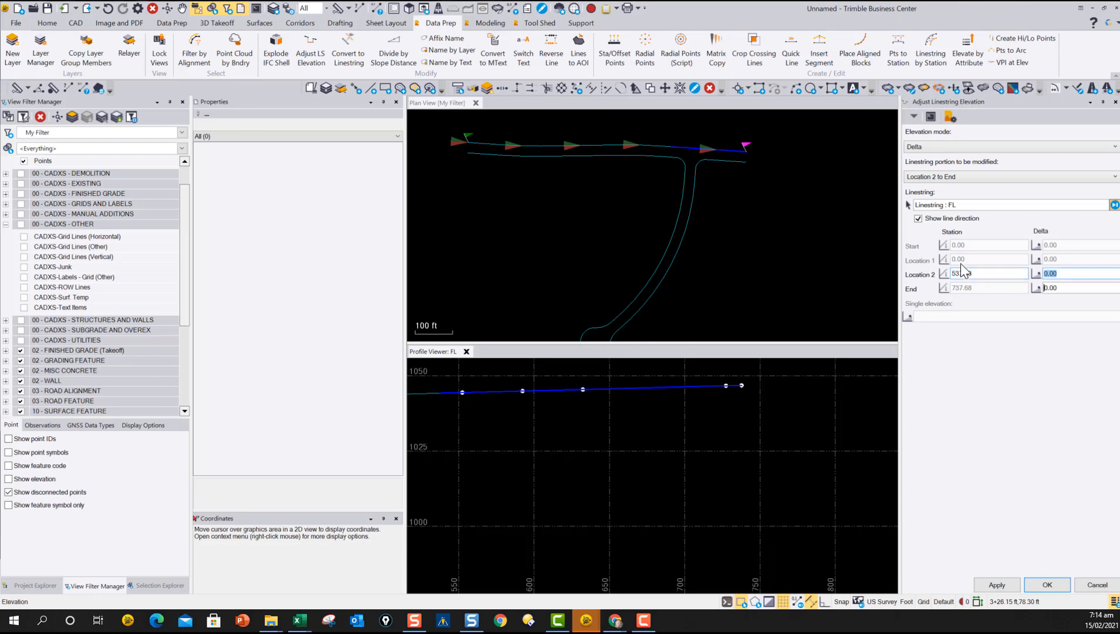
scroll(488, 415, down, 2)
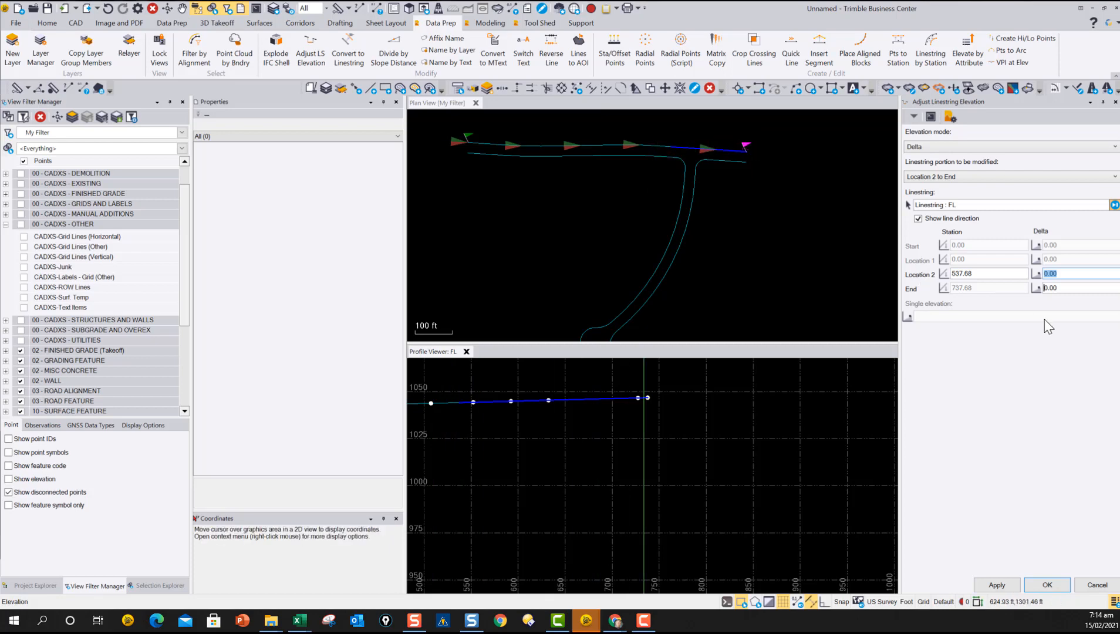
Set the End delta to -0.50 and apply the elevation adjustment to the FL linestring.
click(1072, 288)
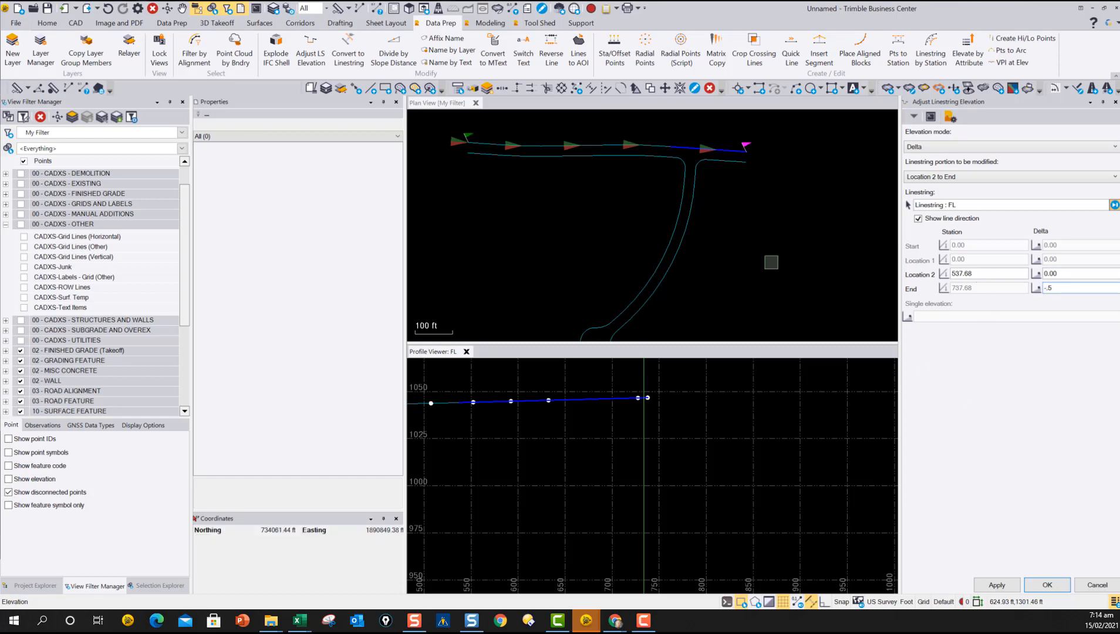
scroll(556, 413, up, 3)
middle_drag(561, 413, 668, 519)
scroll(660, 446, down, 10)
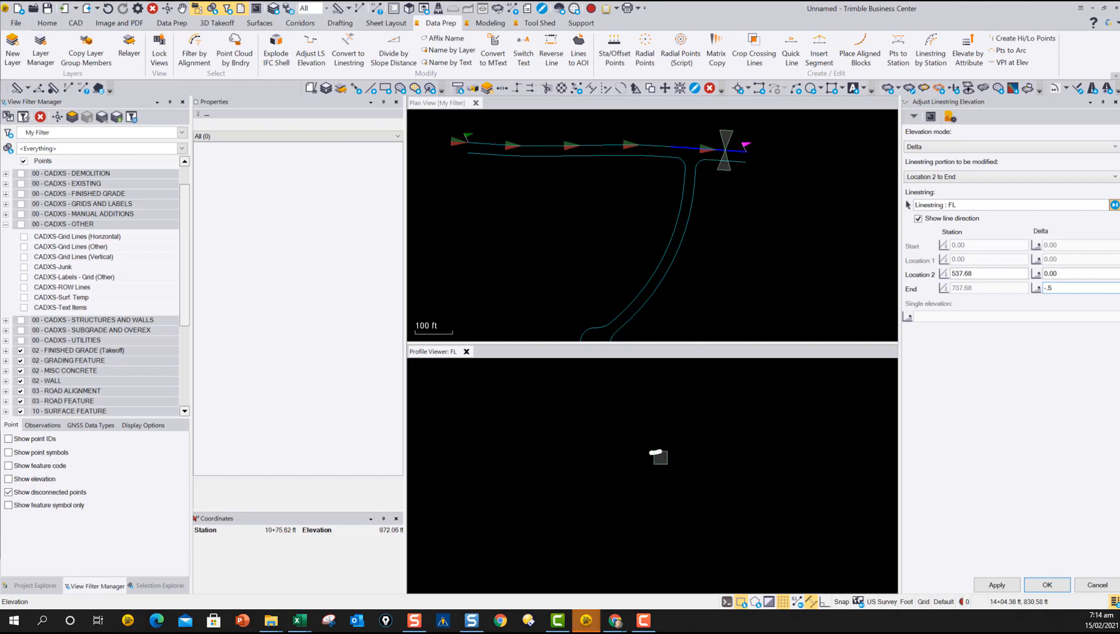
scroll(660, 456, up, 10)
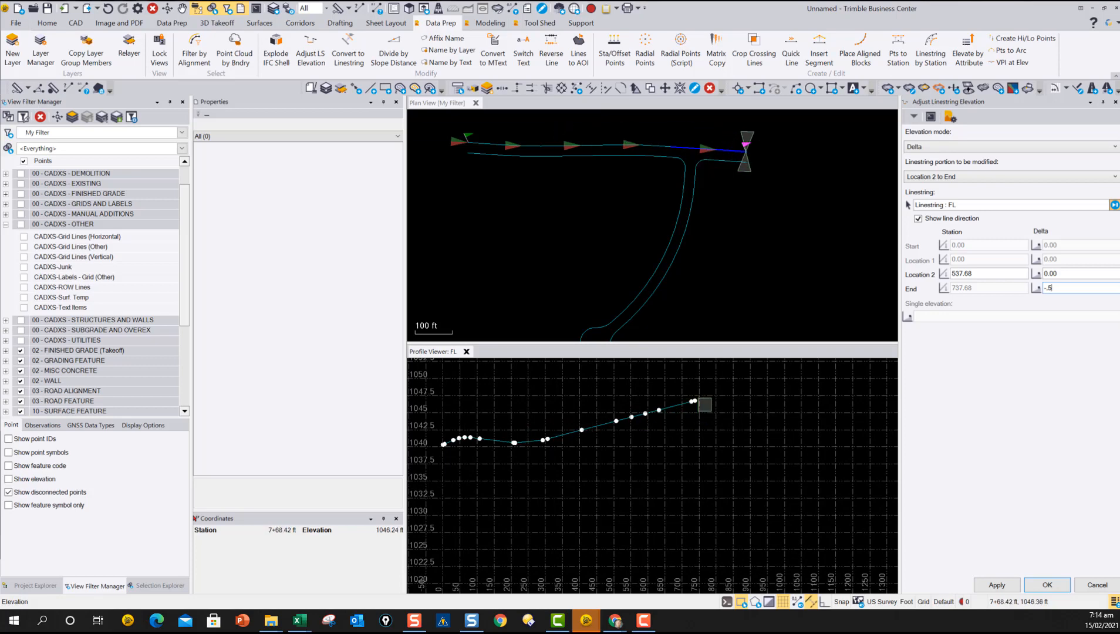
click(998, 585)
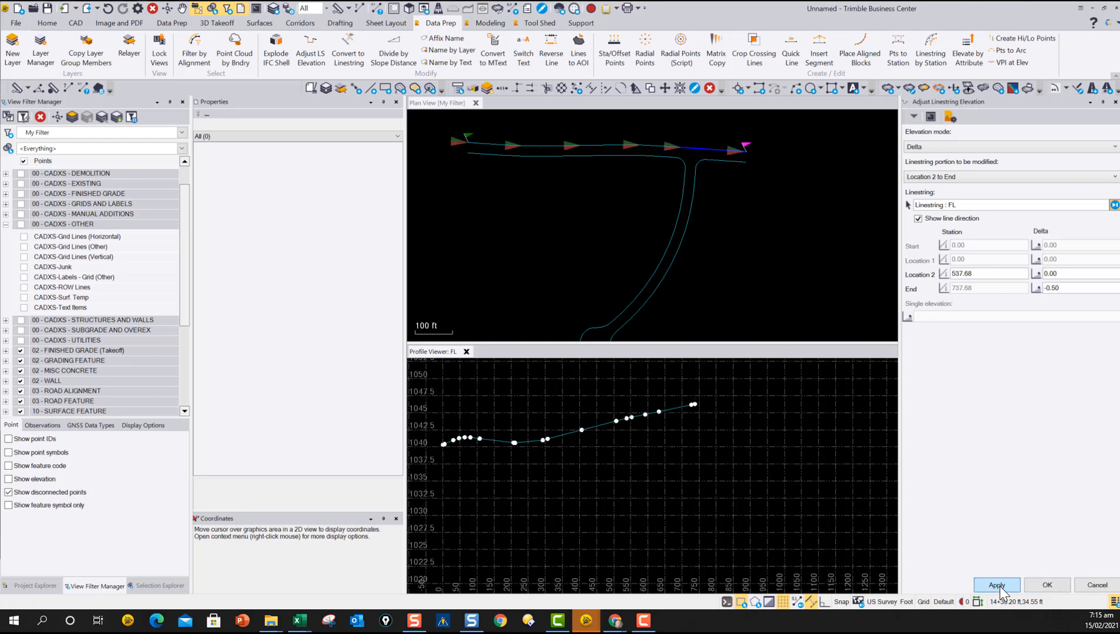
scroll(626, 419, up, 2)
scroll(626, 420, up, 2)
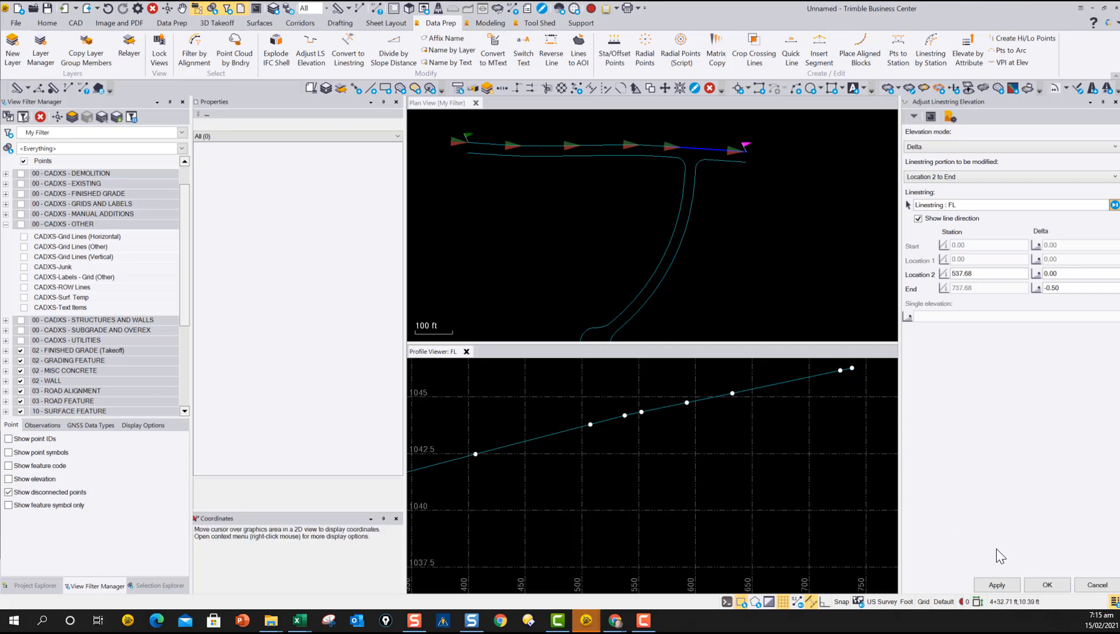
Try applying the -0.50 End delta again, and undo the extra elevation adjustments.
click(1001, 586)
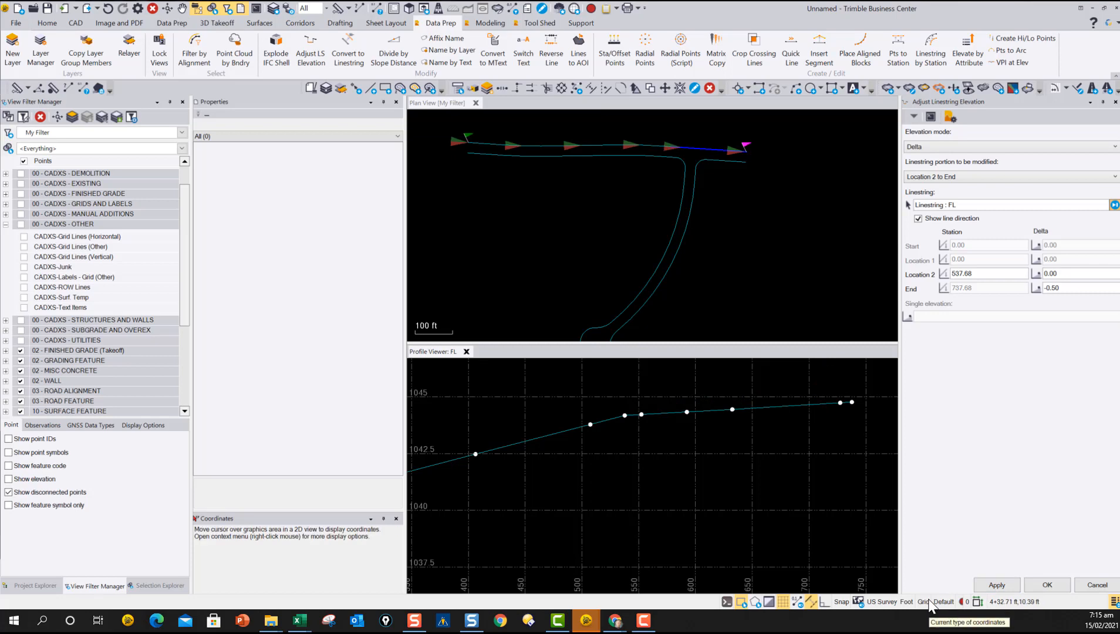
click(108, 8)
click(108, 8)
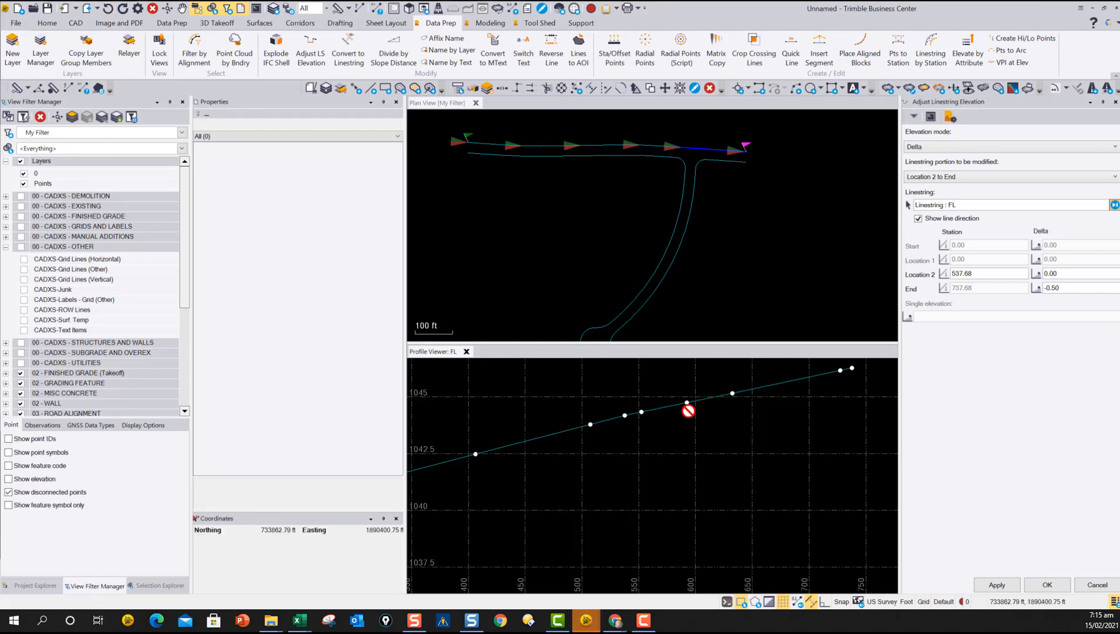
scroll(739, 447, down, 3)
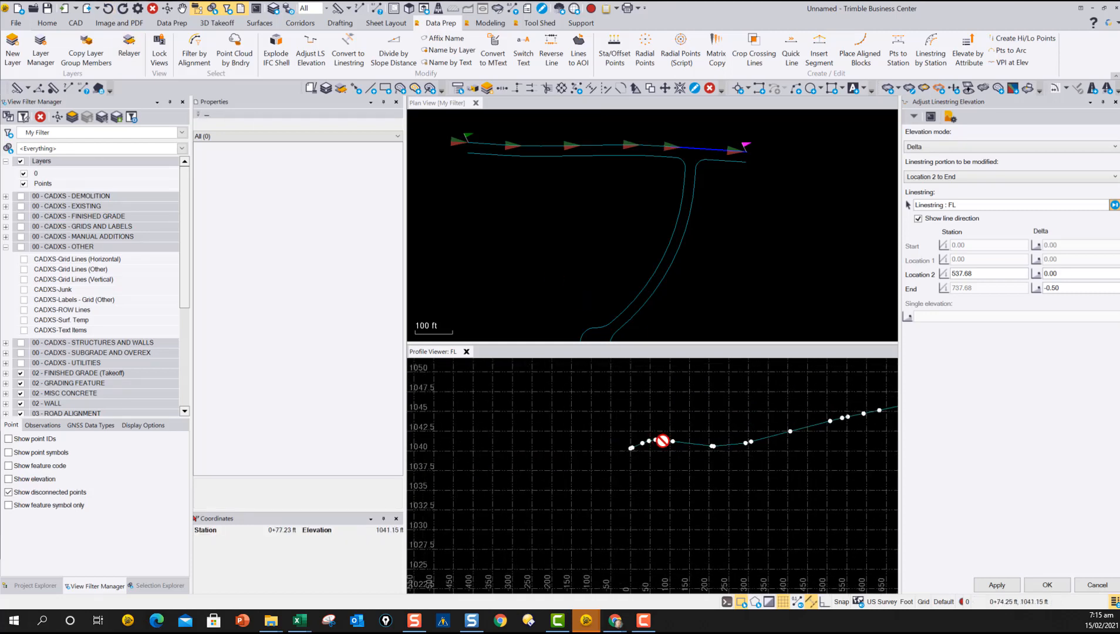
scroll(646, 447, up, 2)
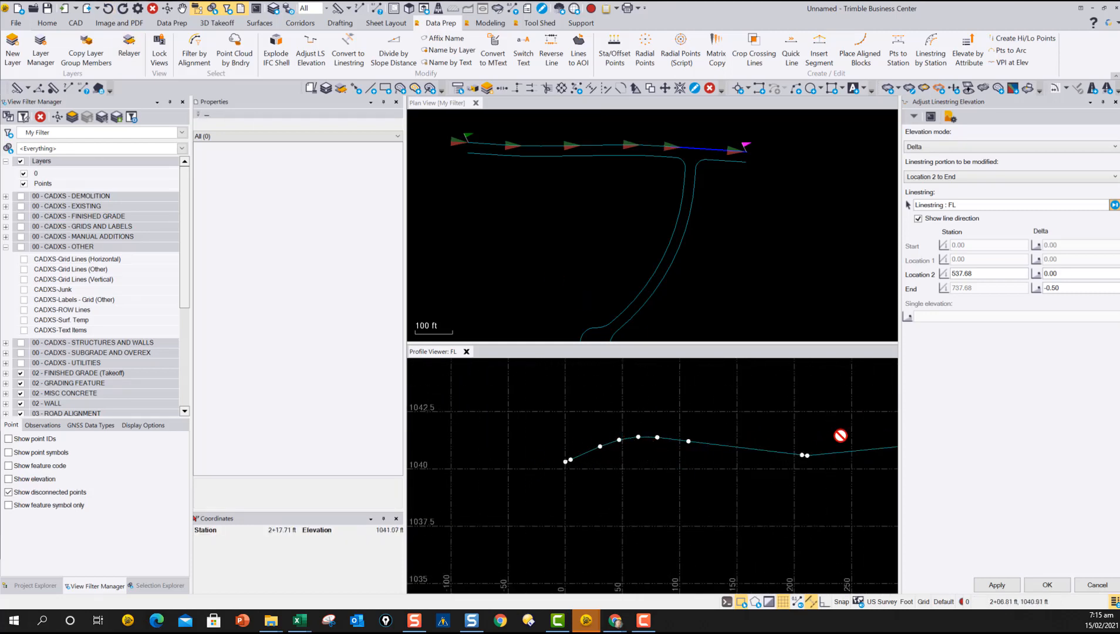
Limit the FL adjustment to the Start to Location 1 portion and set the Start delta to -0.50.
click(945, 179)
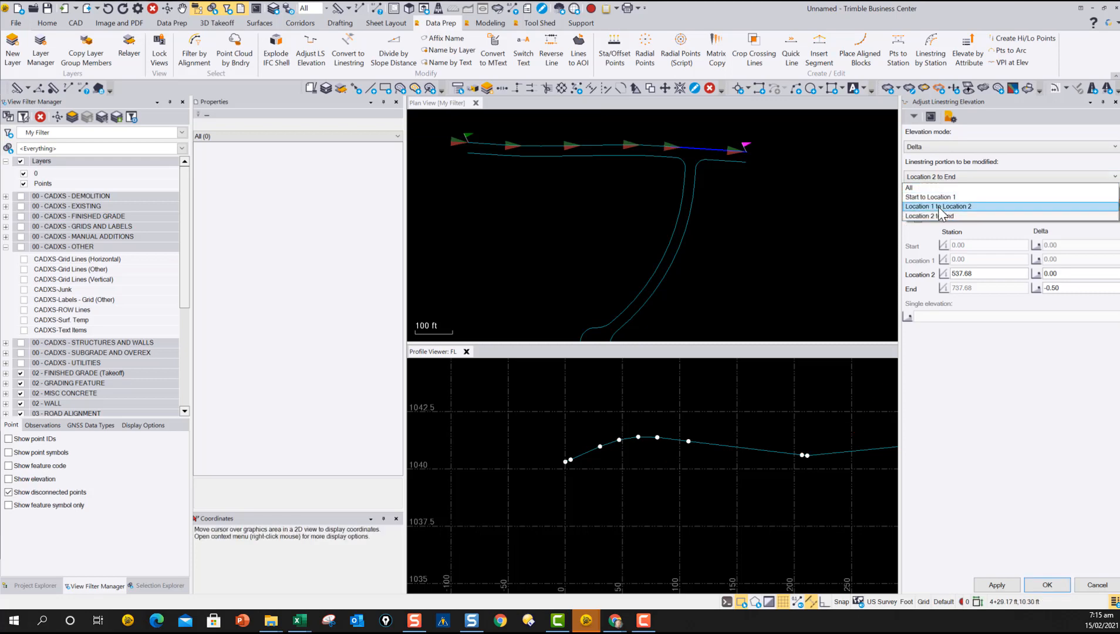
click(945, 197)
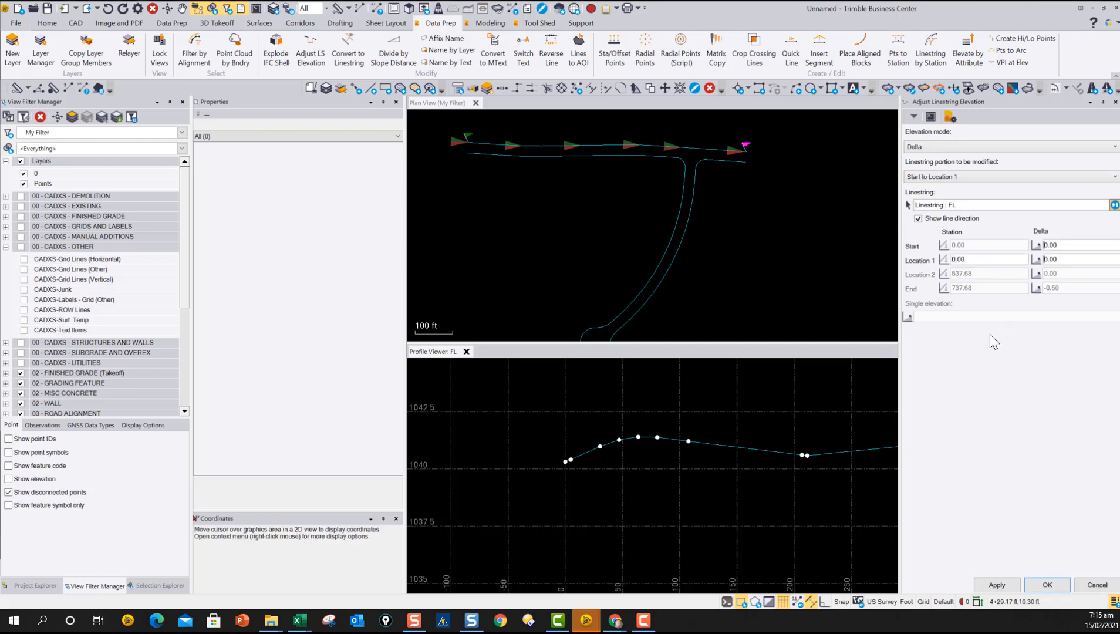
drag(976, 262, 945, 262)
key(Tab)
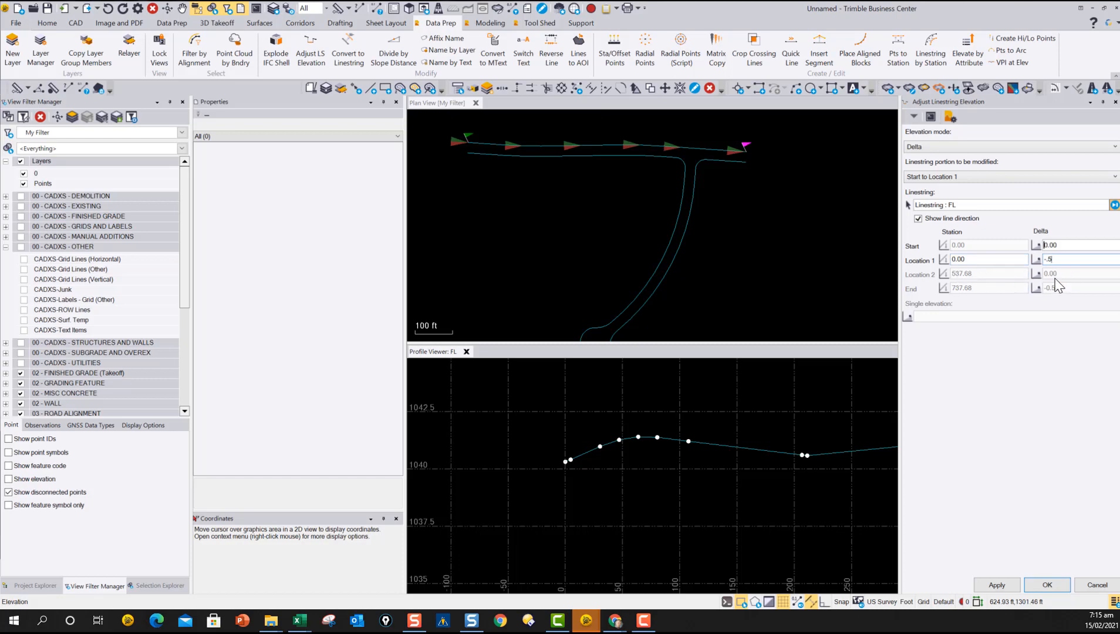
click(1064, 246)
click(1063, 260)
click(1064, 247)
text(-.5)
key(Tab)
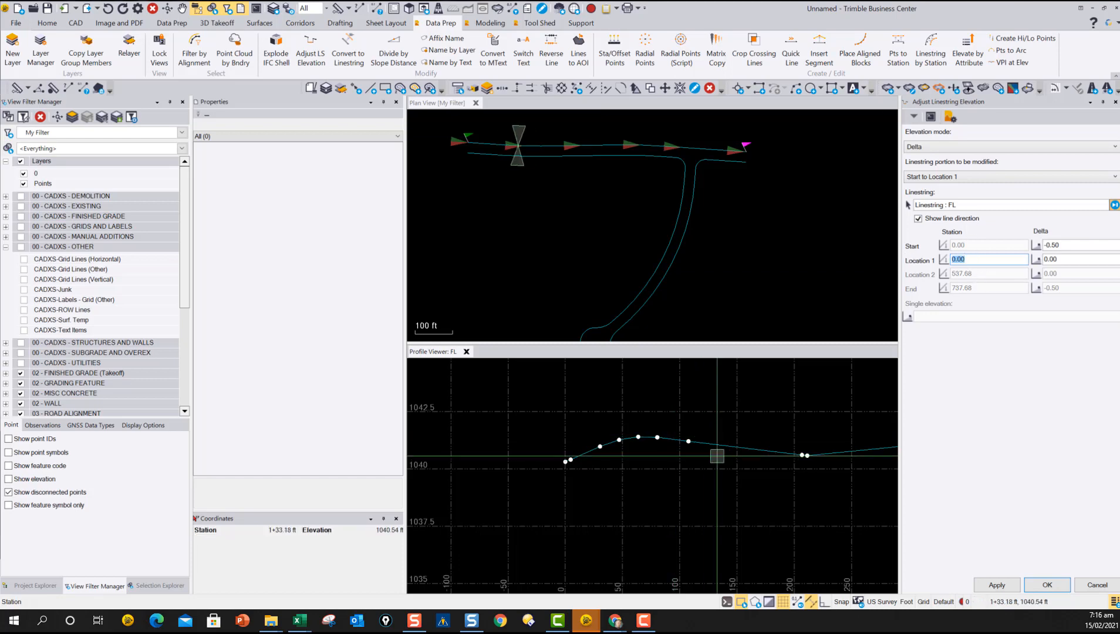
Set the Location 1 station to 127.04 on the profile and apply the Start delta adjustment nine times.
click(711, 458)
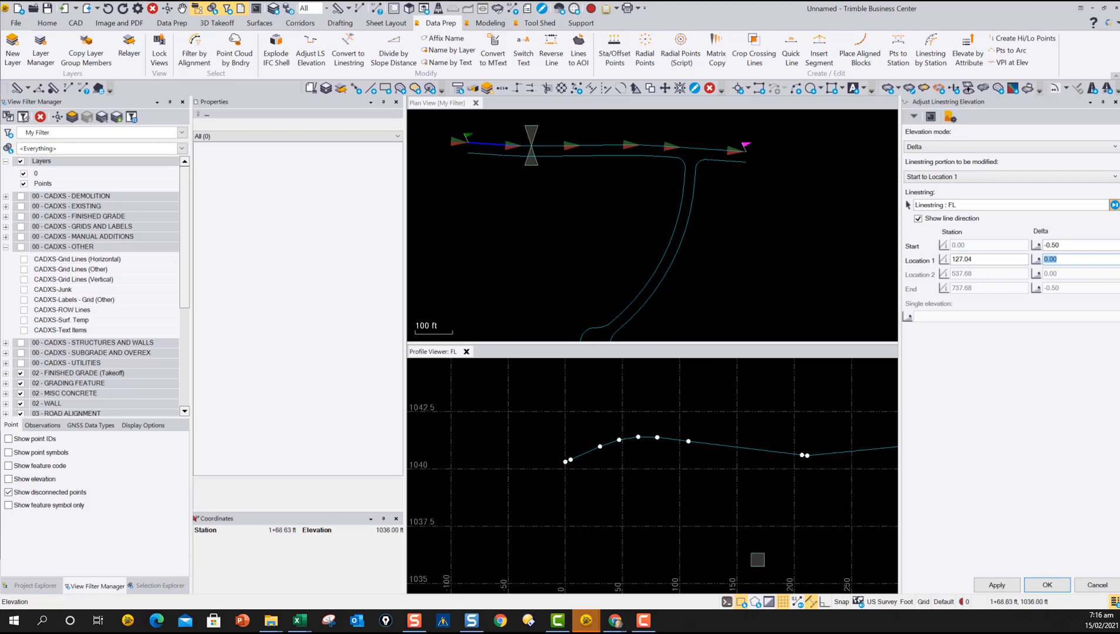
click(997, 585)
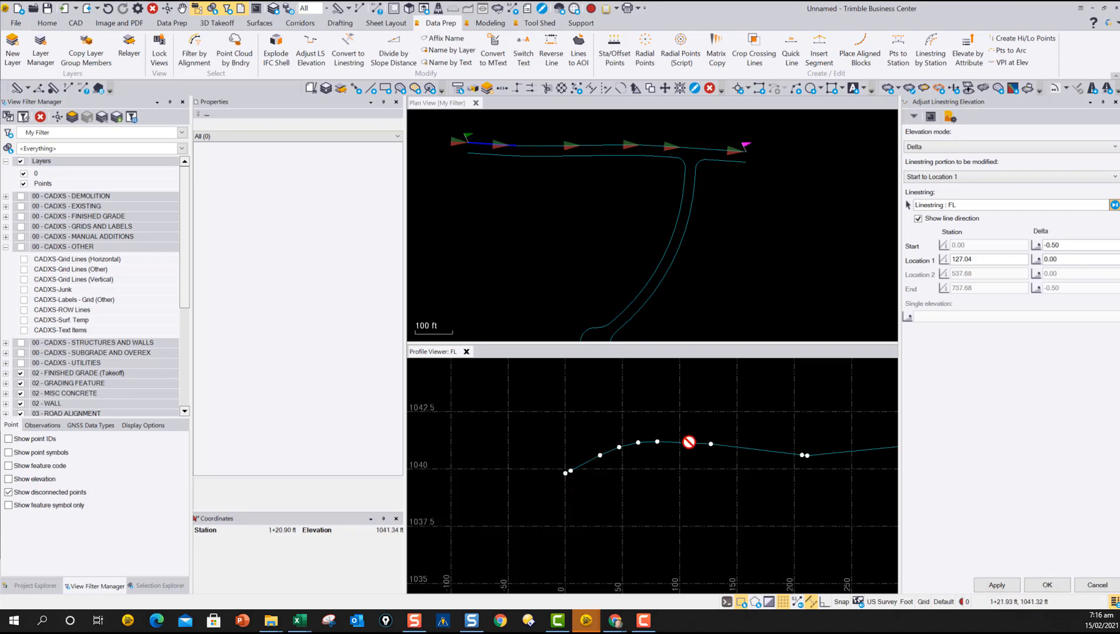
click(1005, 589)
click(1006, 588)
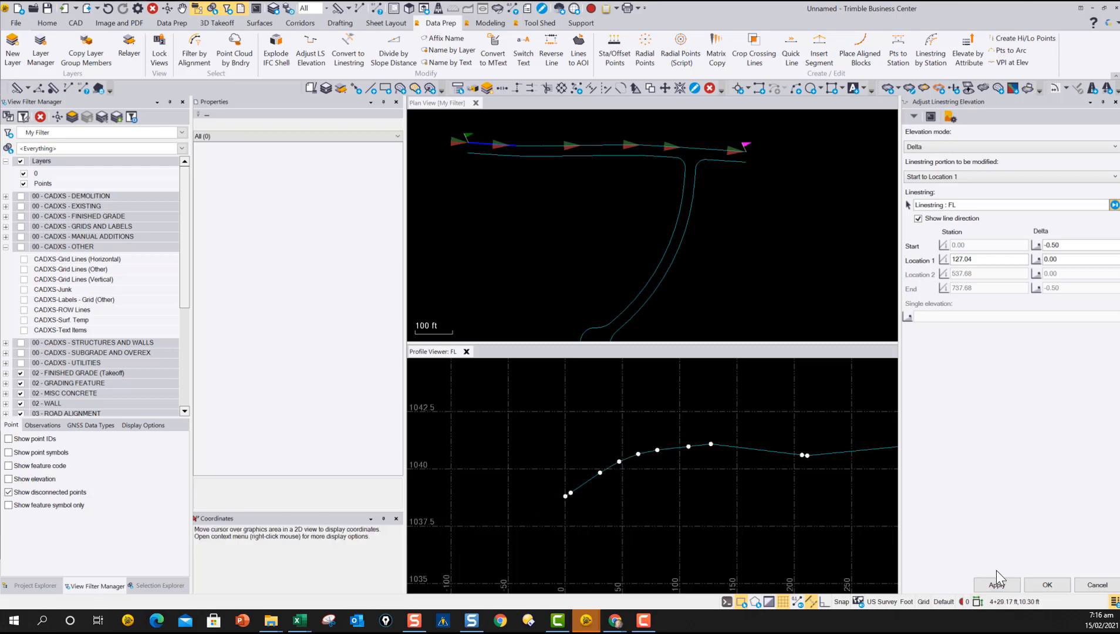
click(1005, 589)
click(999, 587)
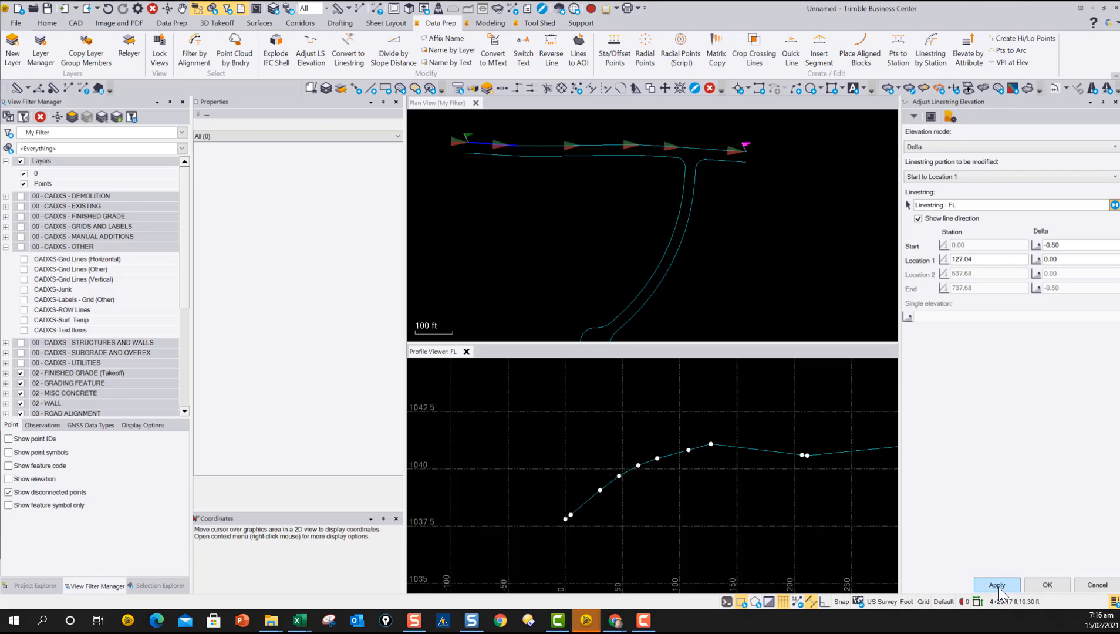
click(999, 587)
click(998, 587)
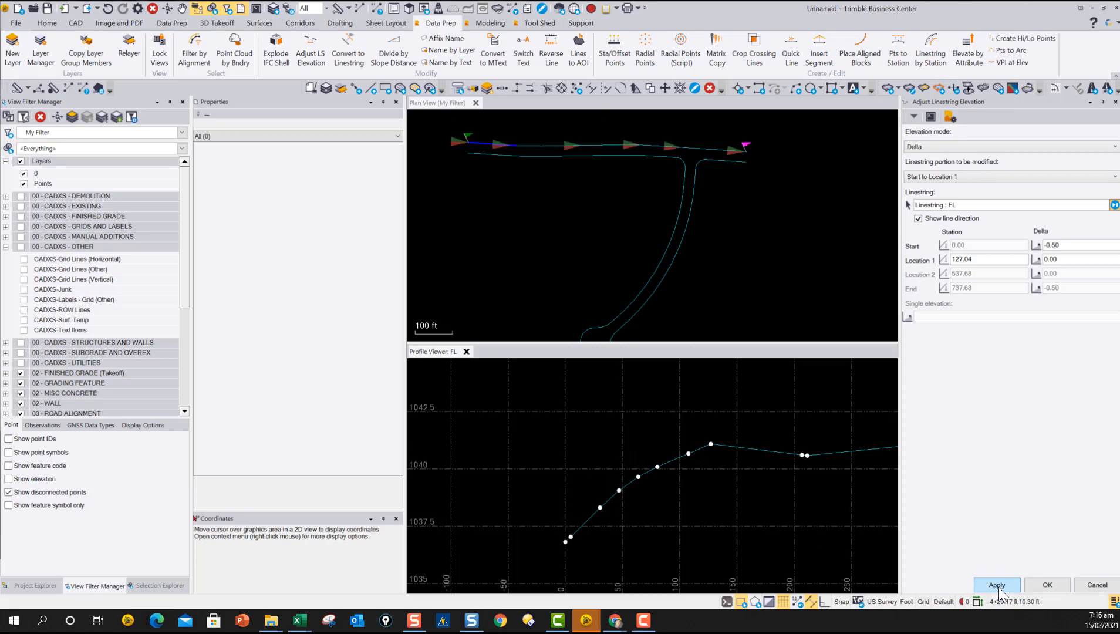
click(999, 587)
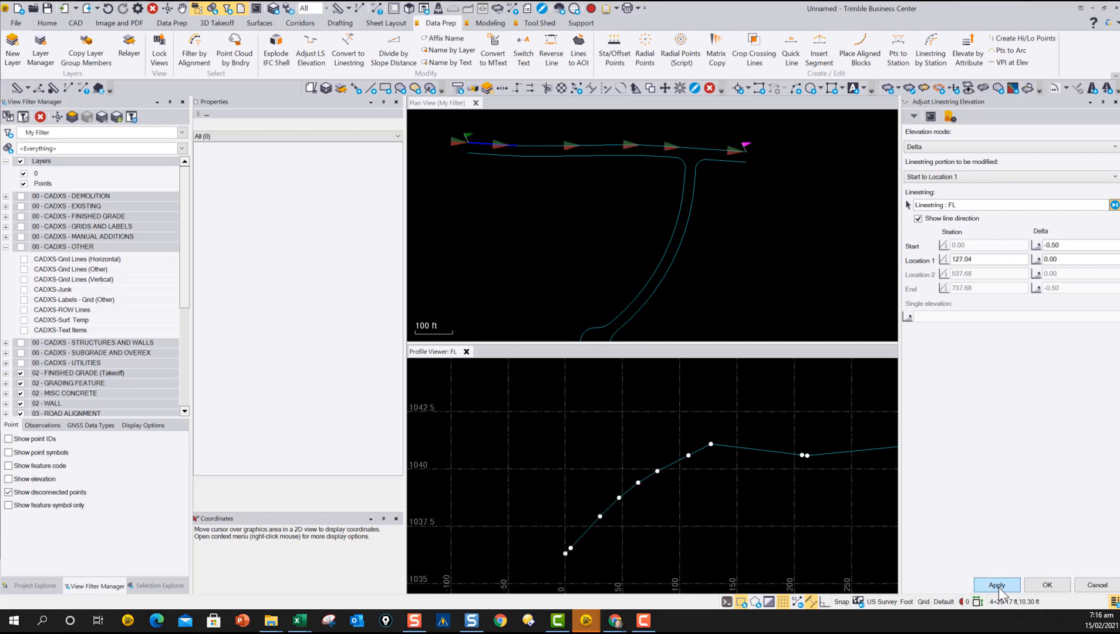
click(998, 587)
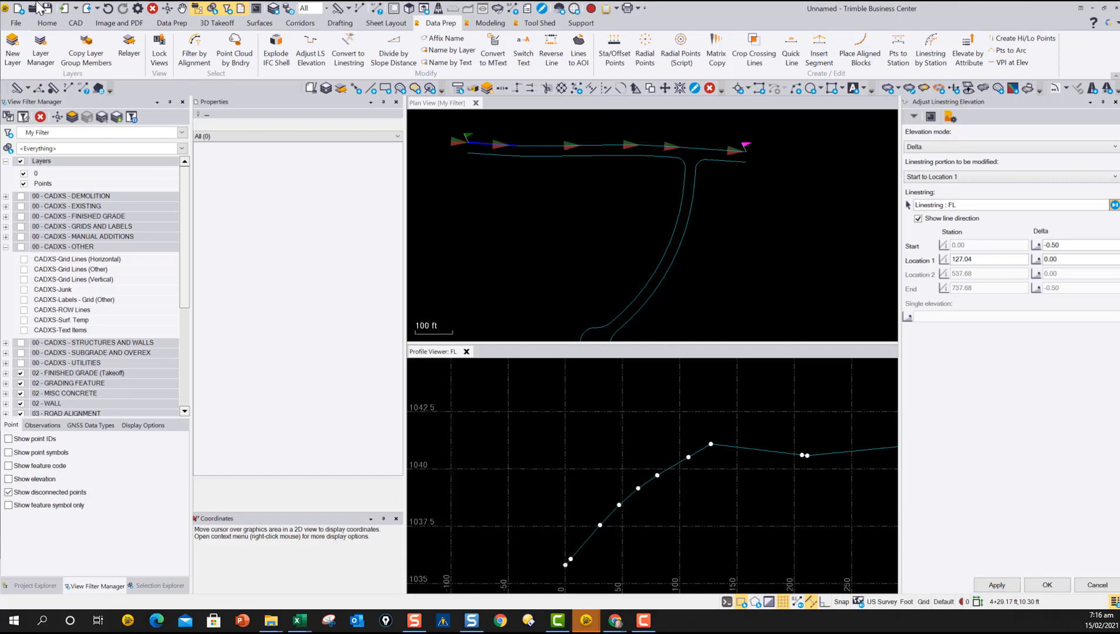
Undo all the Start to Location 1 elevation adjustments on the FL linestring.
click(108, 12)
click(108, 12)
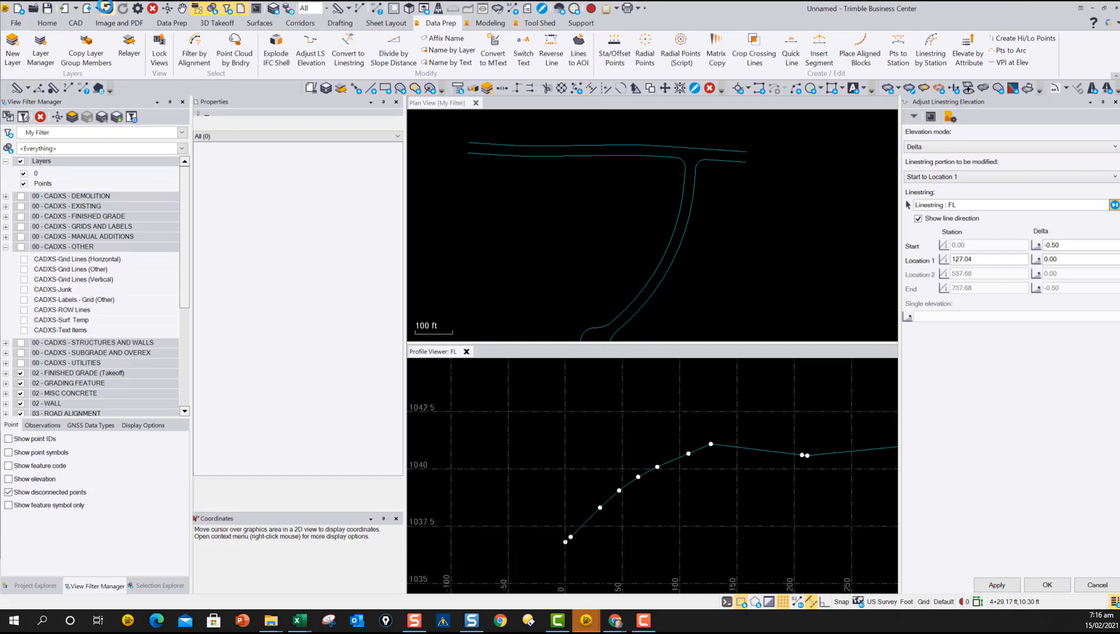
click(108, 12)
click(108, 12)
click(108, 11)
click(108, 11)
click(108, 12)
click(108, 11)
click(108, 12)
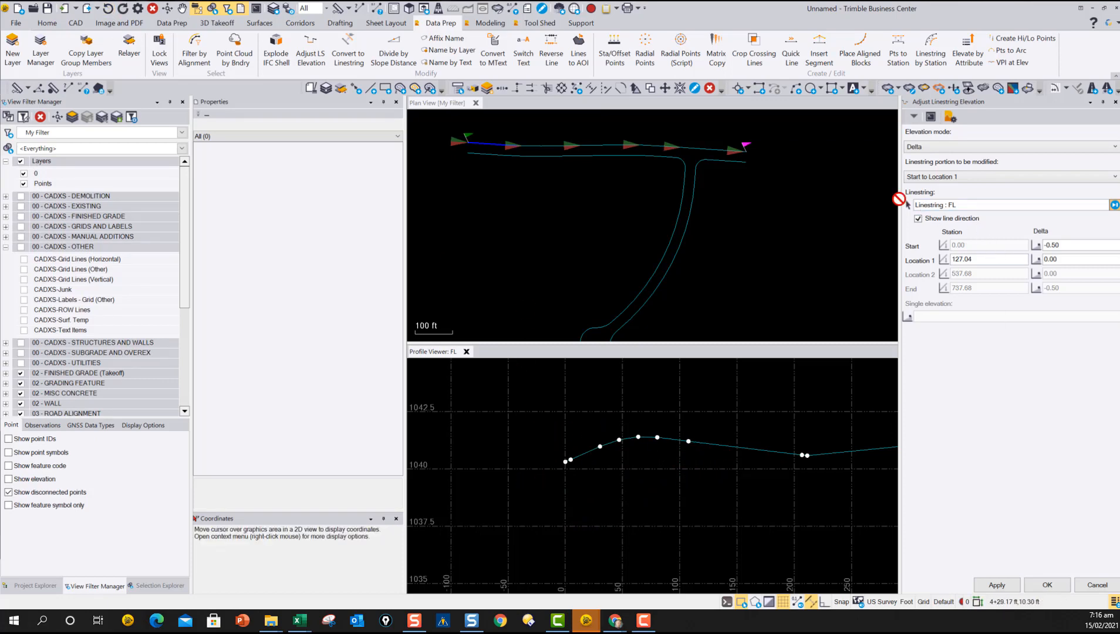
Change the elevation mode to Interpolate and the portion to be modified to Location 1 to Location 2.
click(920, 147)
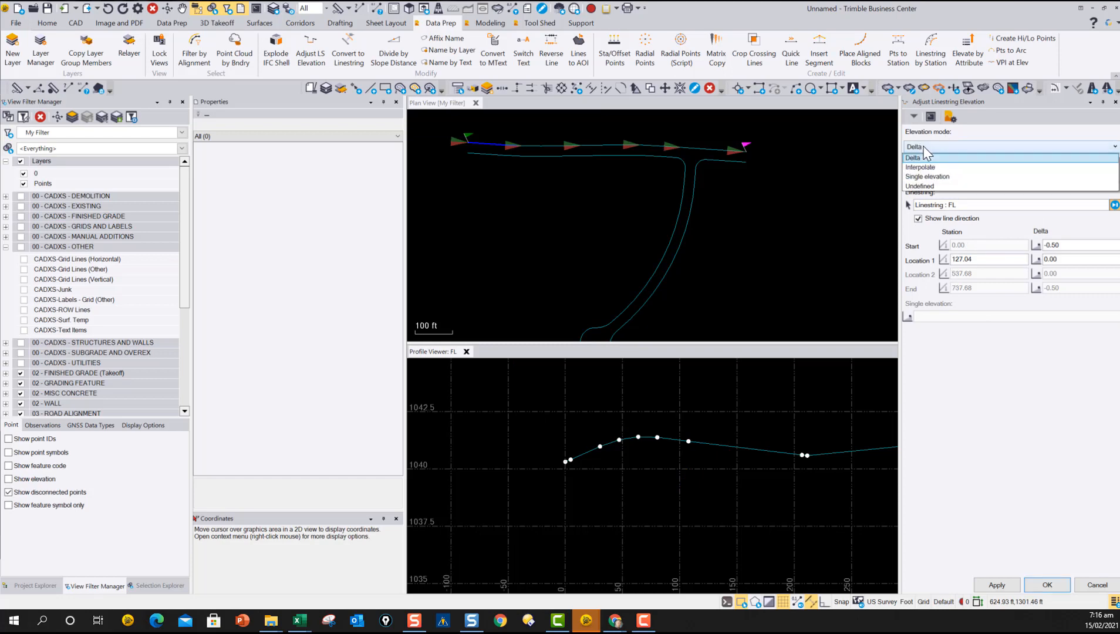
click(931, 177)
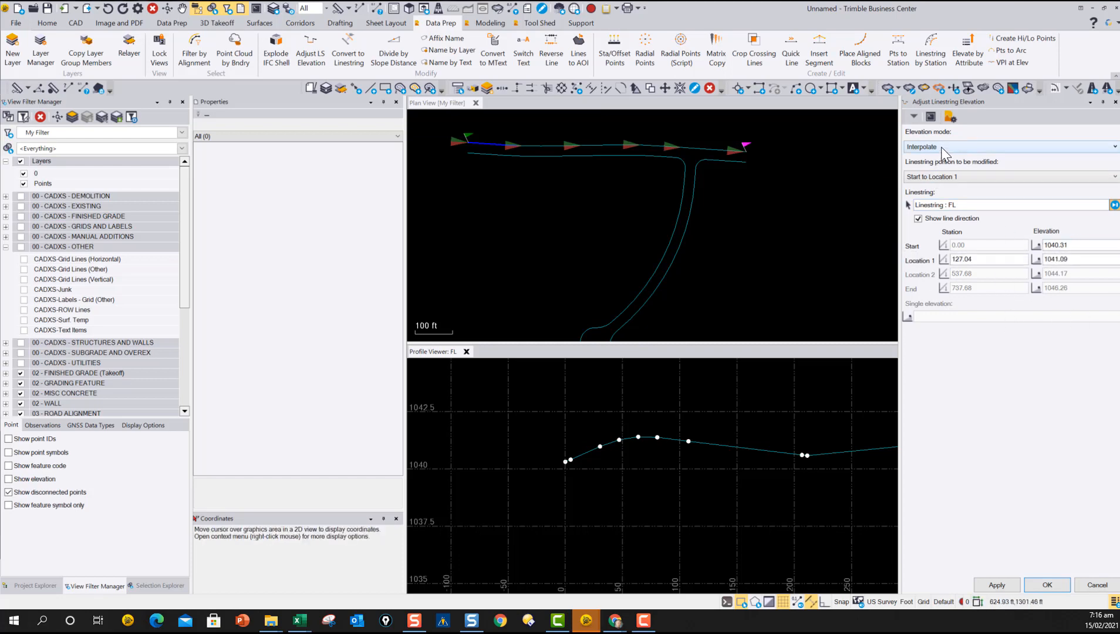
click(946, 178)
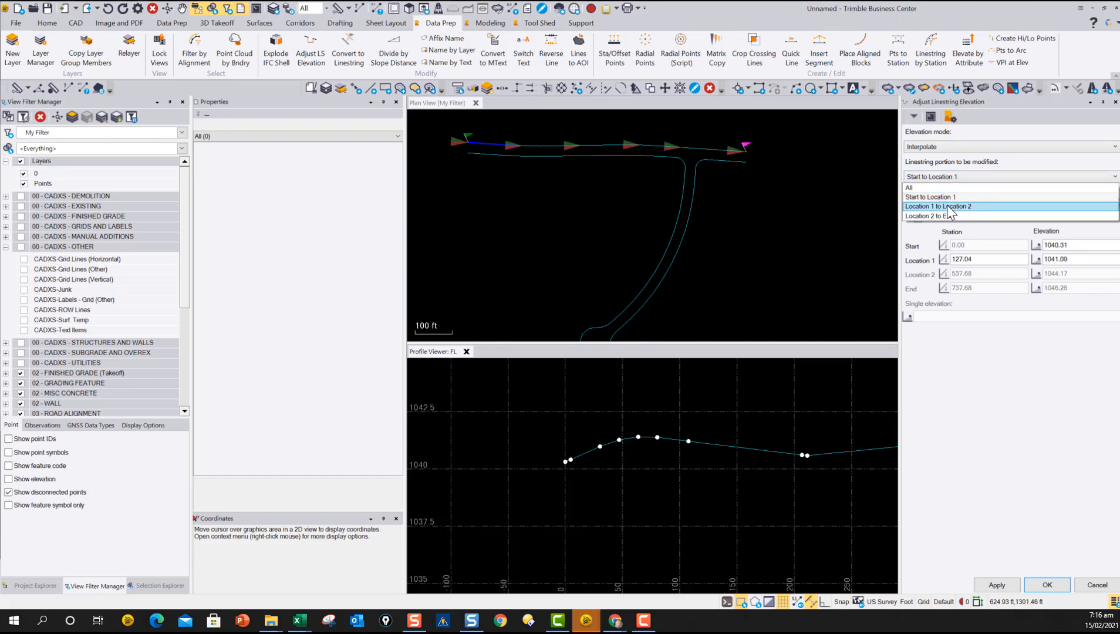
click(949, 204)
Try interpolating the FL linestring from elevation 1035 at station 95.00 to 1032 at station 465.88, and undo it.
click(990, 264)
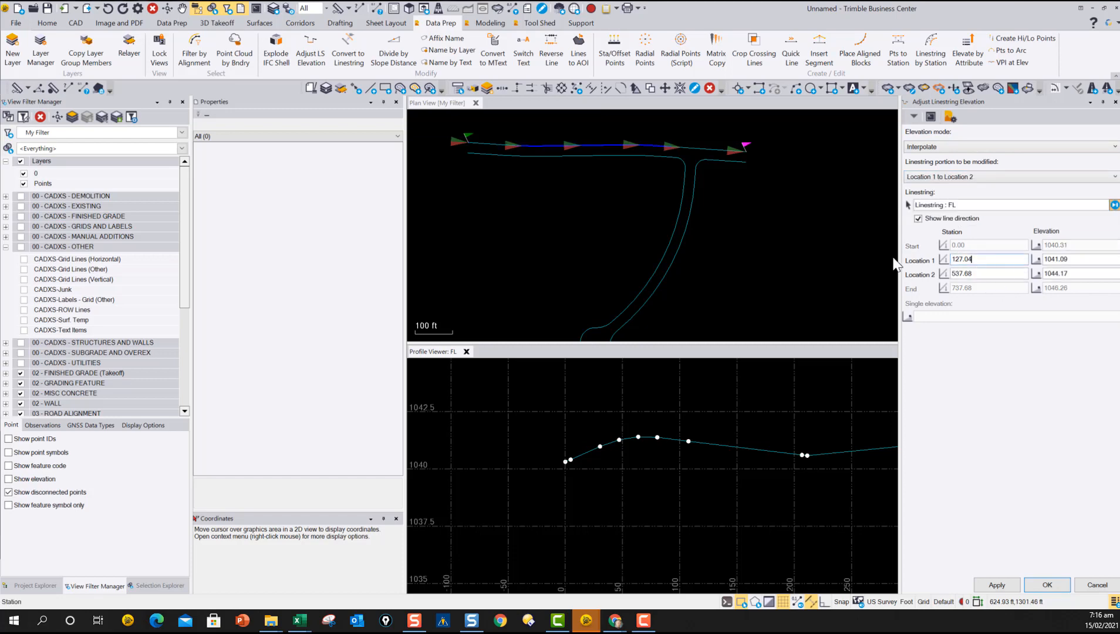
click(673, 470)
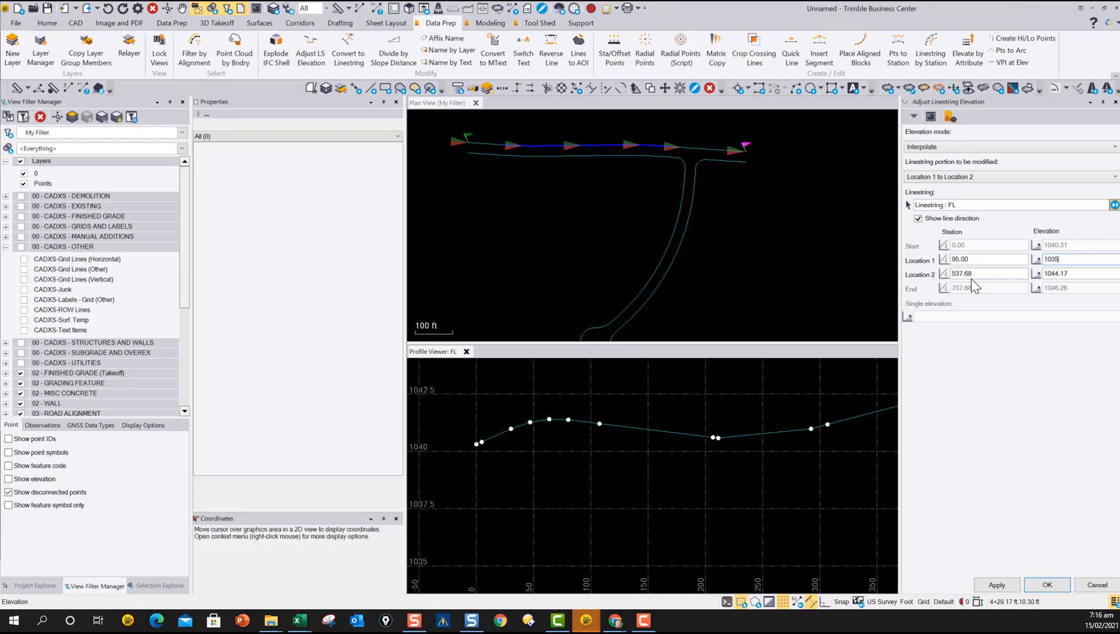
click(986, 272)
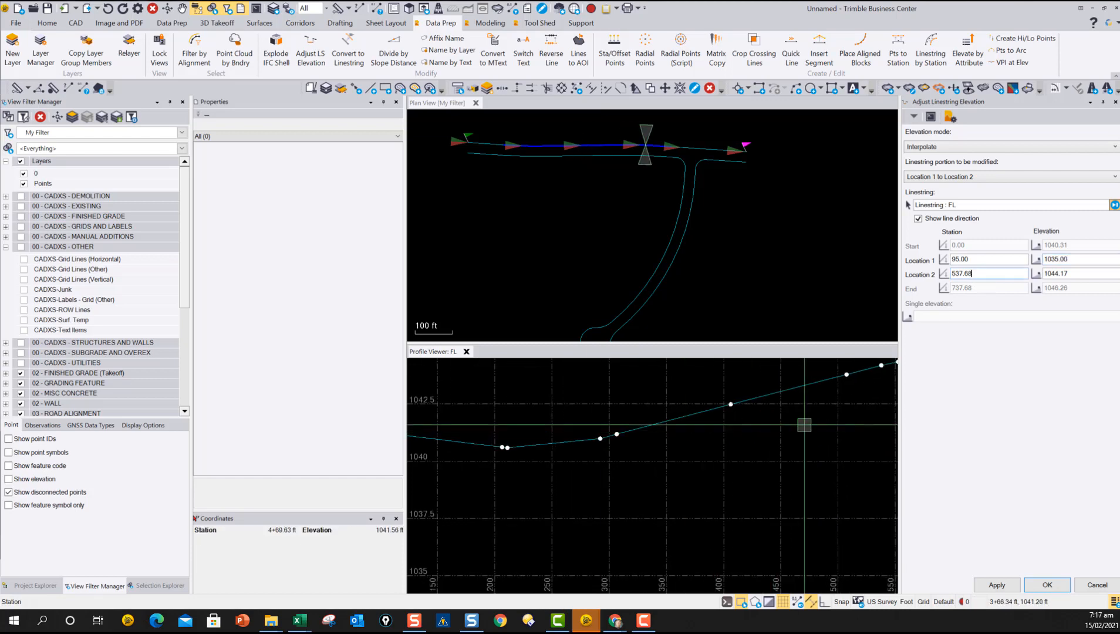
click(797, 426)
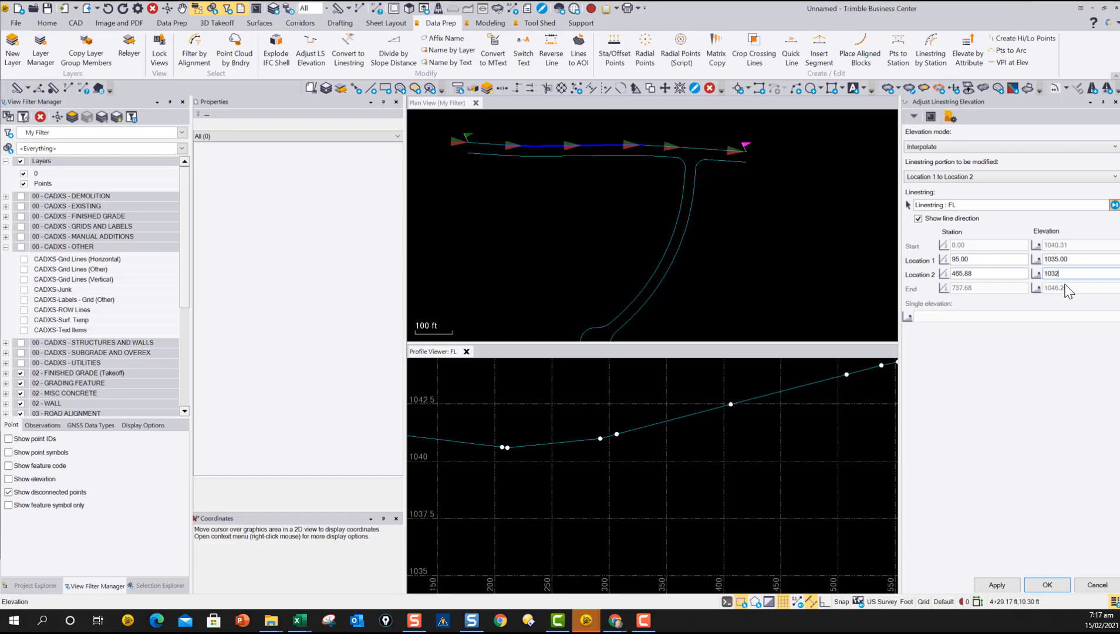
text(1032)
click(997, 586)
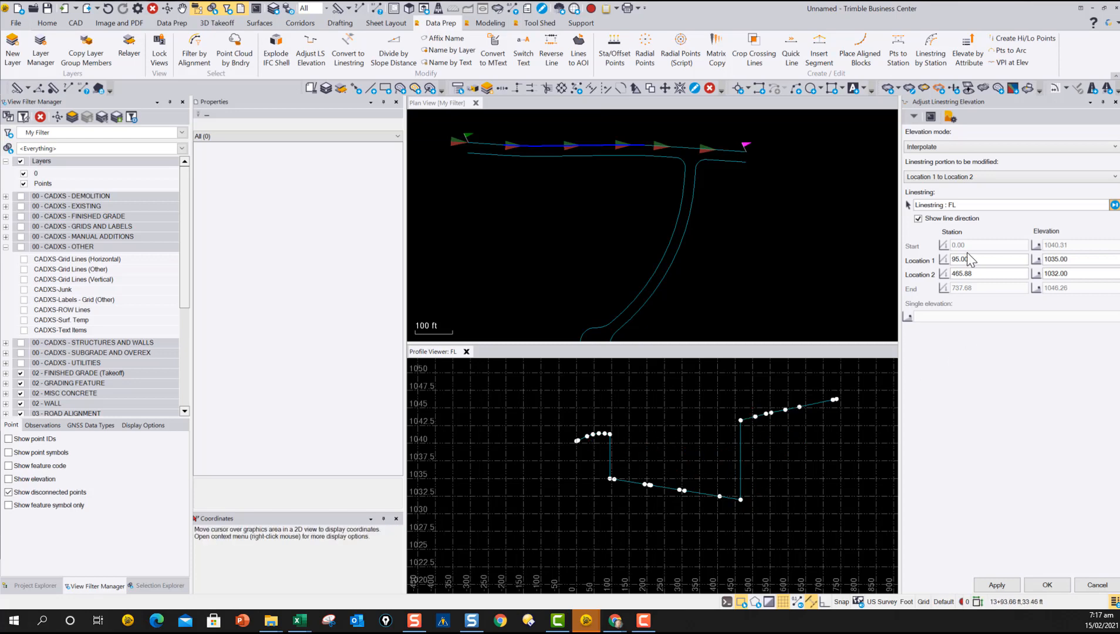
click(108, 8)
Set Location 1 to the existing profile point at station 107.53, elevation 1041.21.
scroll(651, 475, up, 2)
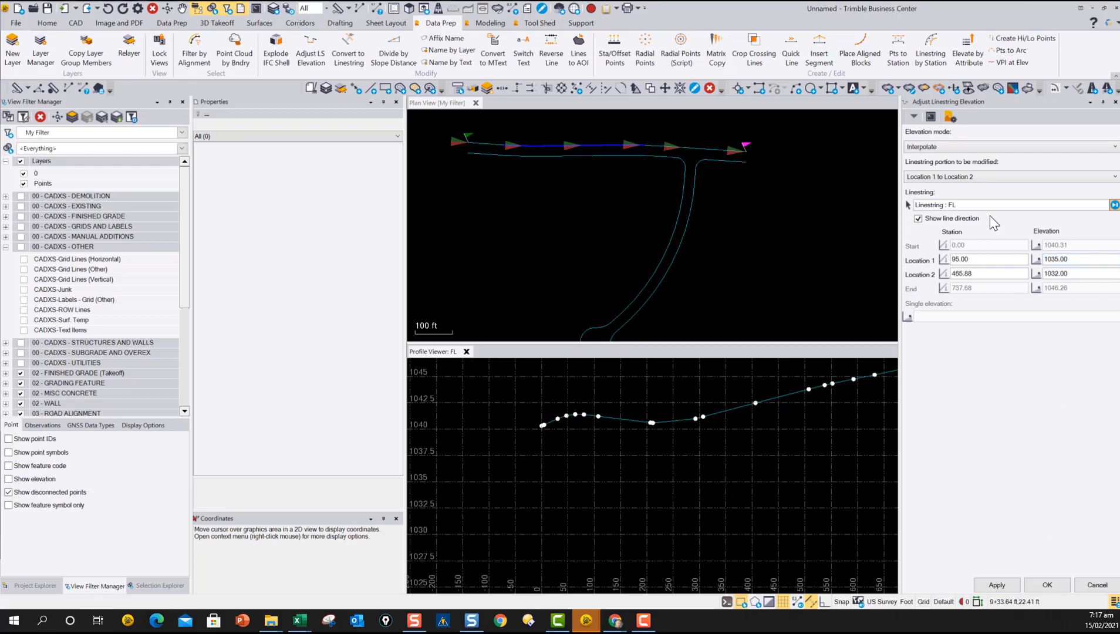
click(1013, 257)
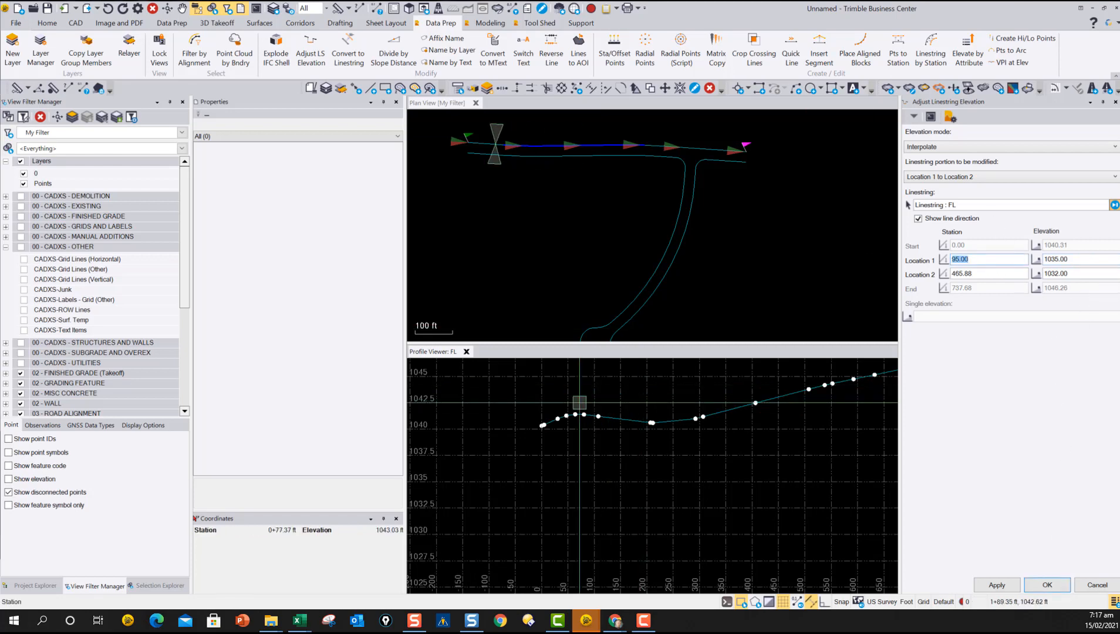
click(608, 429)
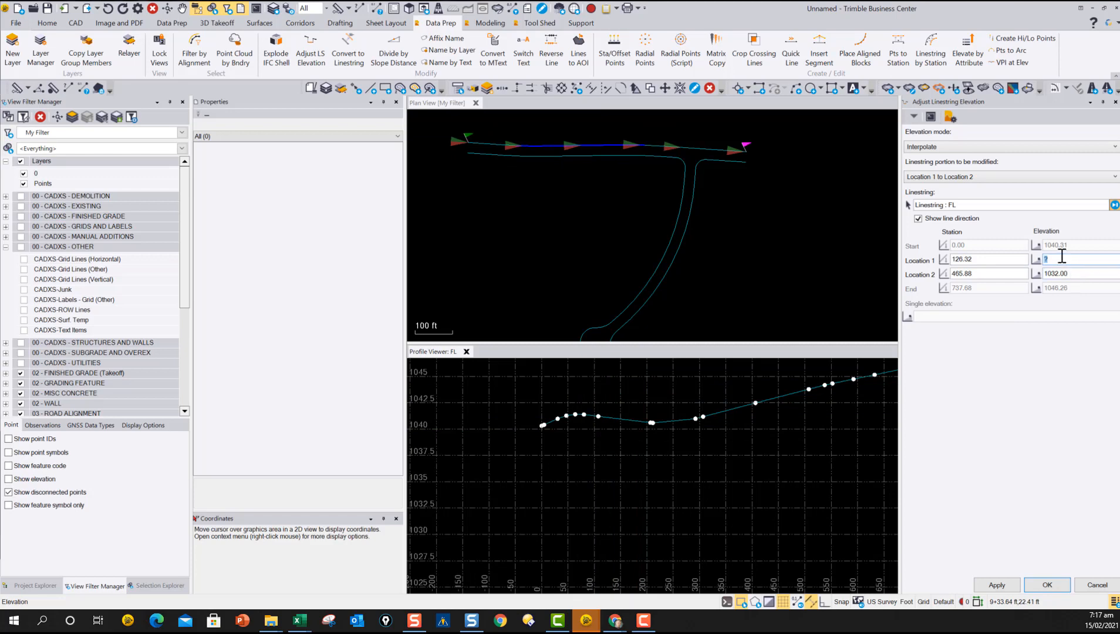
scroll(595, 416, up, 2)
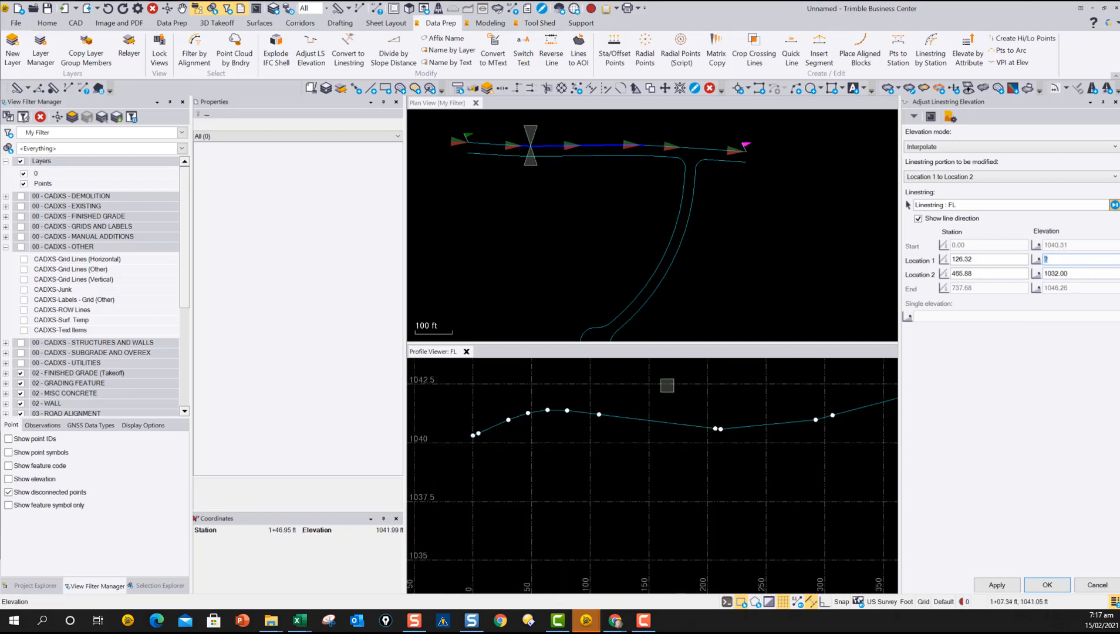
click(997, 260)
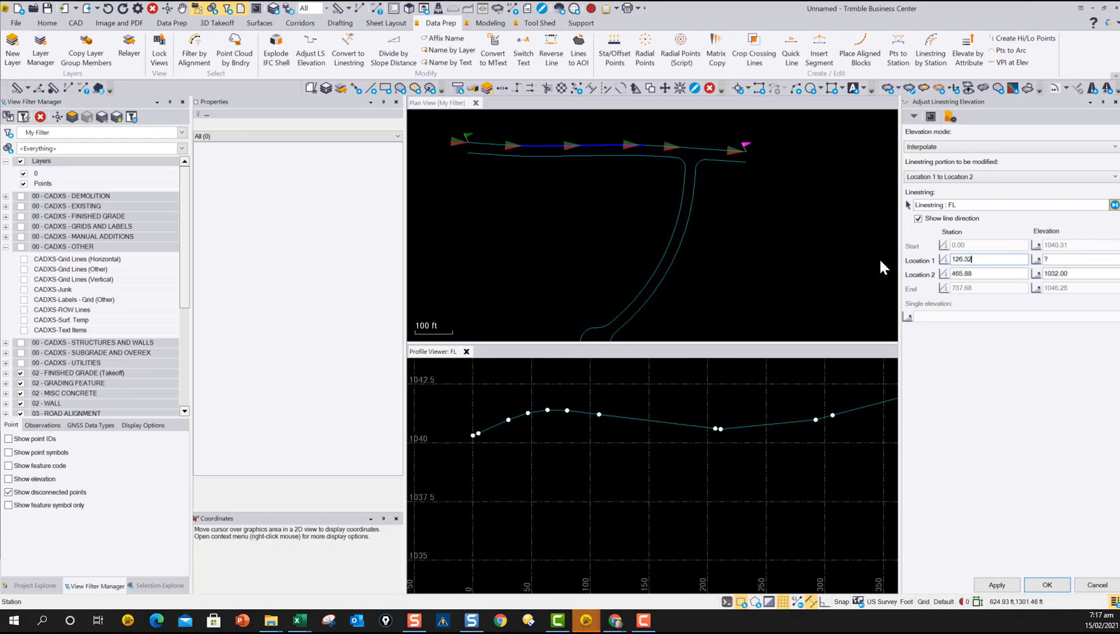
click(598, 413)
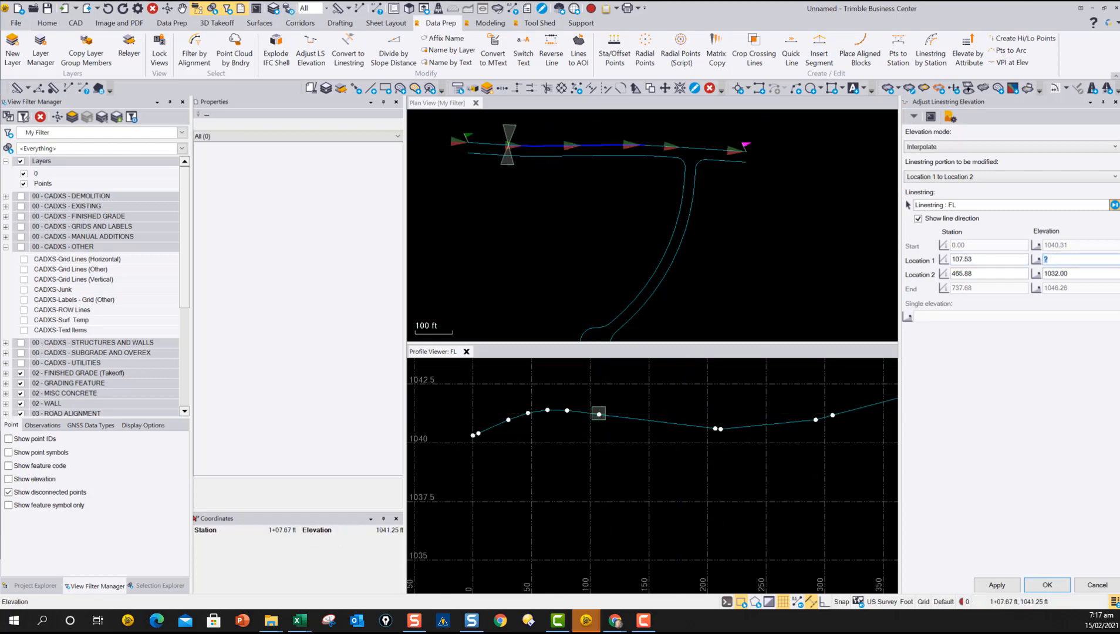
click(598, 414)
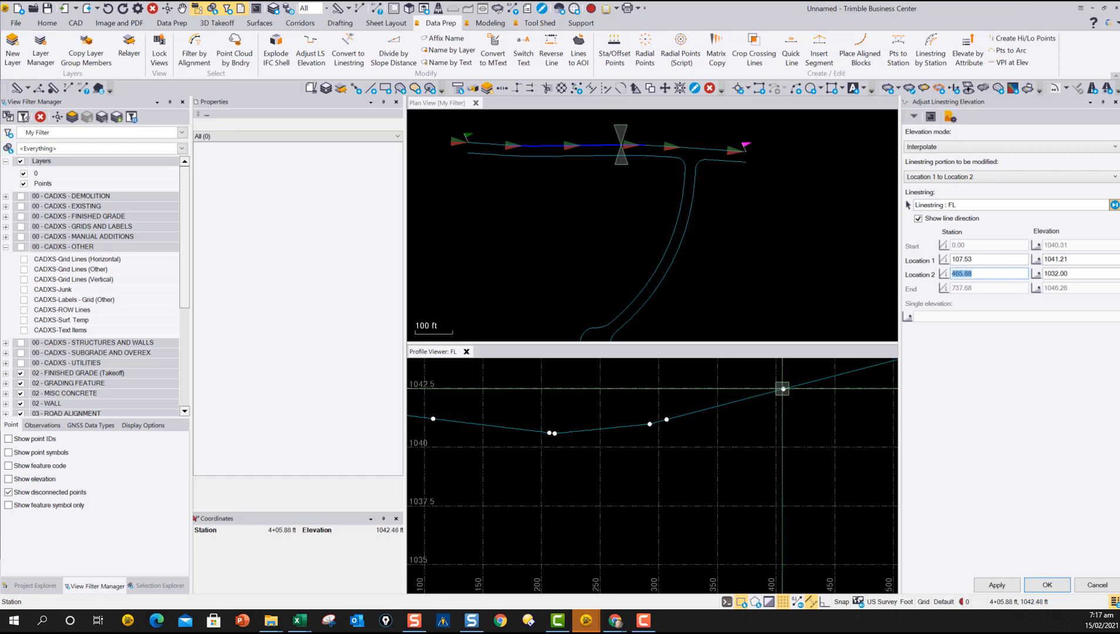
Set Location 2 to the existing profile point at station 406.24, elevation 1042.47, and apply the interpolation.
click(782, 388)
click(782, 388)
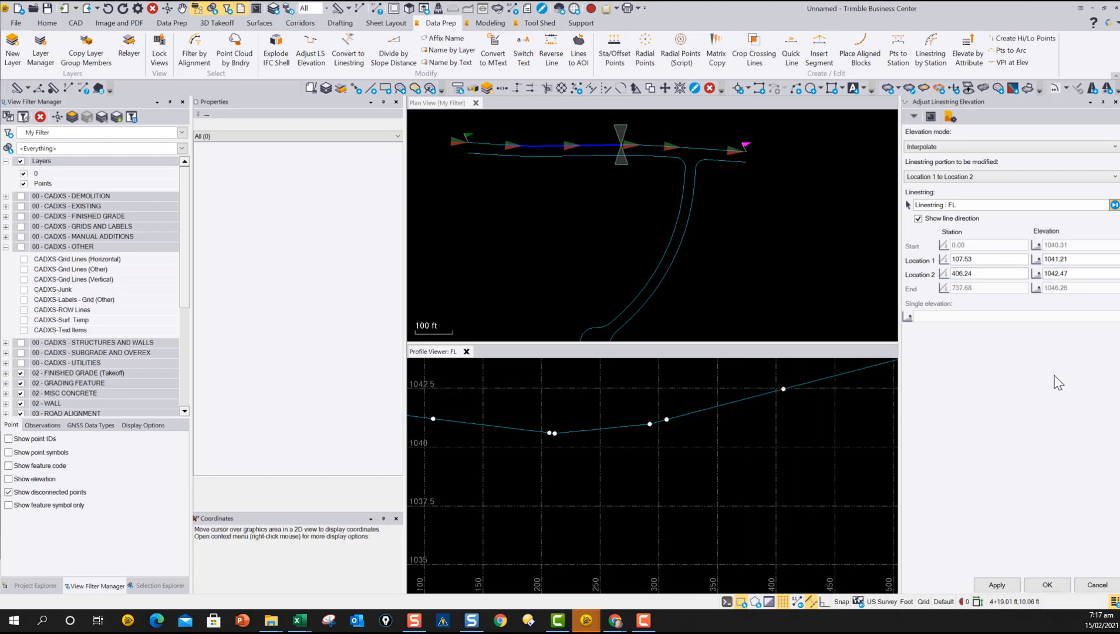
click(997, 585)
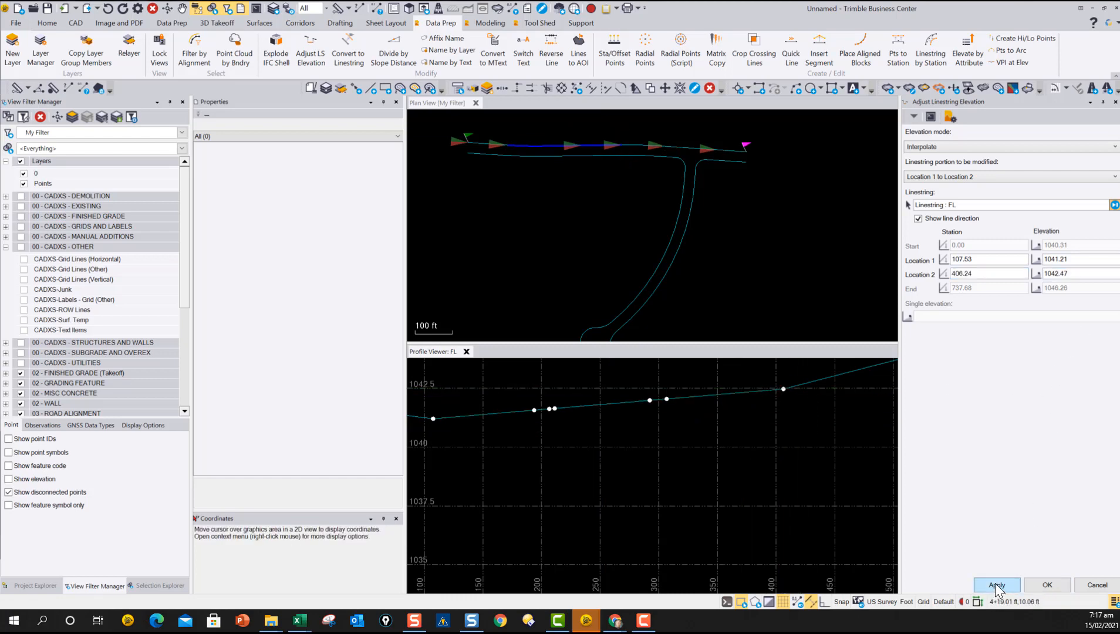
Inspect the straightened section of the FL profile and undo the interpolation.
scroll(650, 429, down, 4)
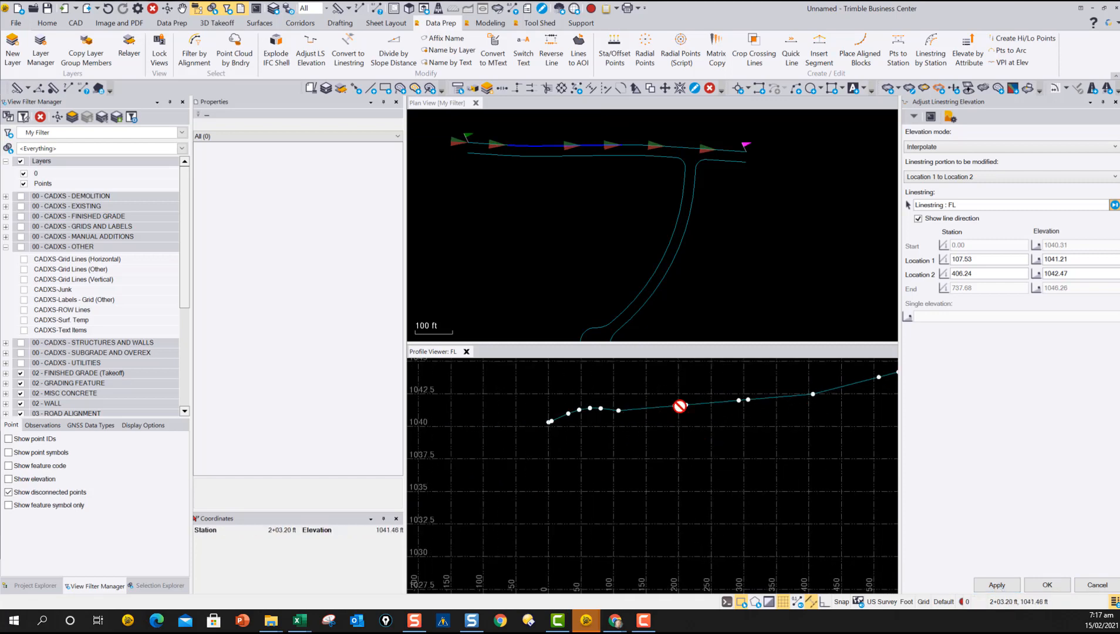
middle_drag(769, 438, 550, 446)
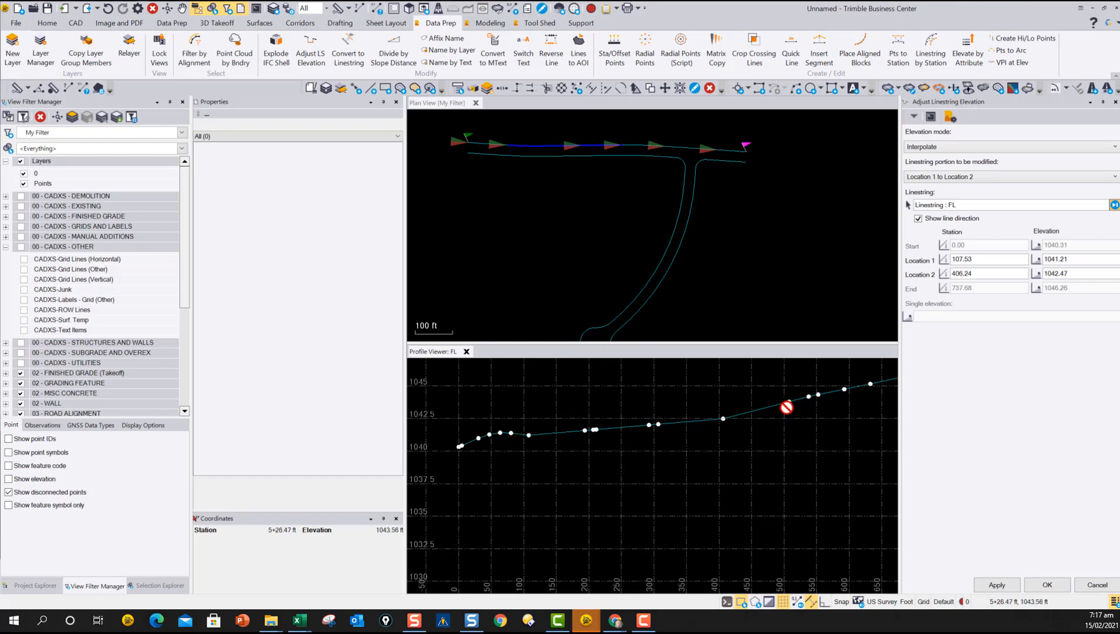
click(108, 9)
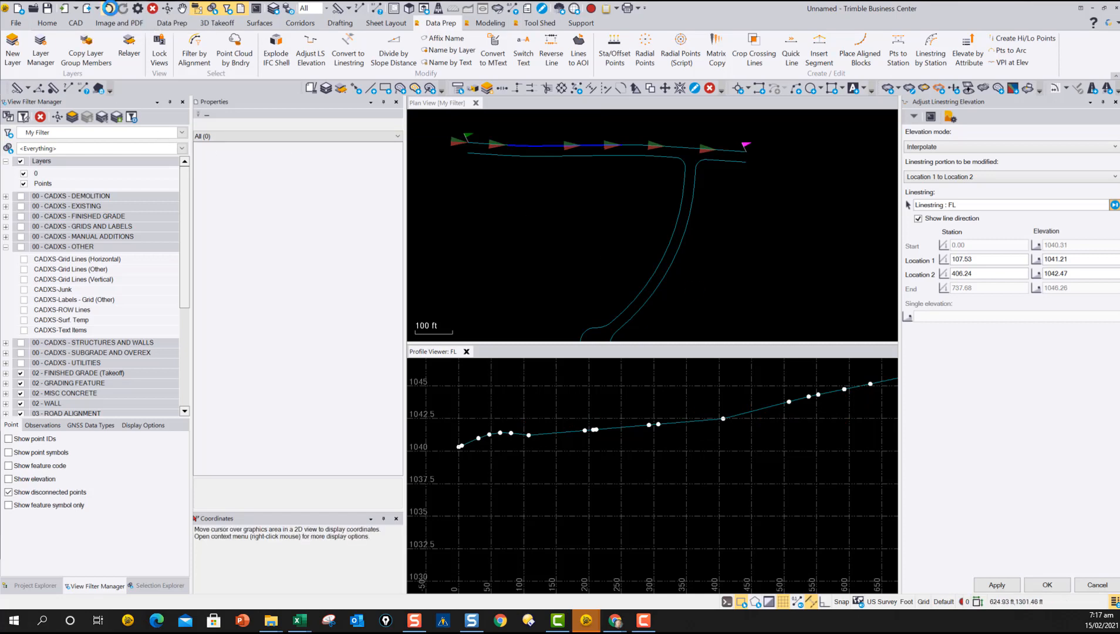
Apply a Single elevation of 1040 to the FL linestring from station 147.43 to 369.93 and inspect the resulting profile.
click(935, 146)
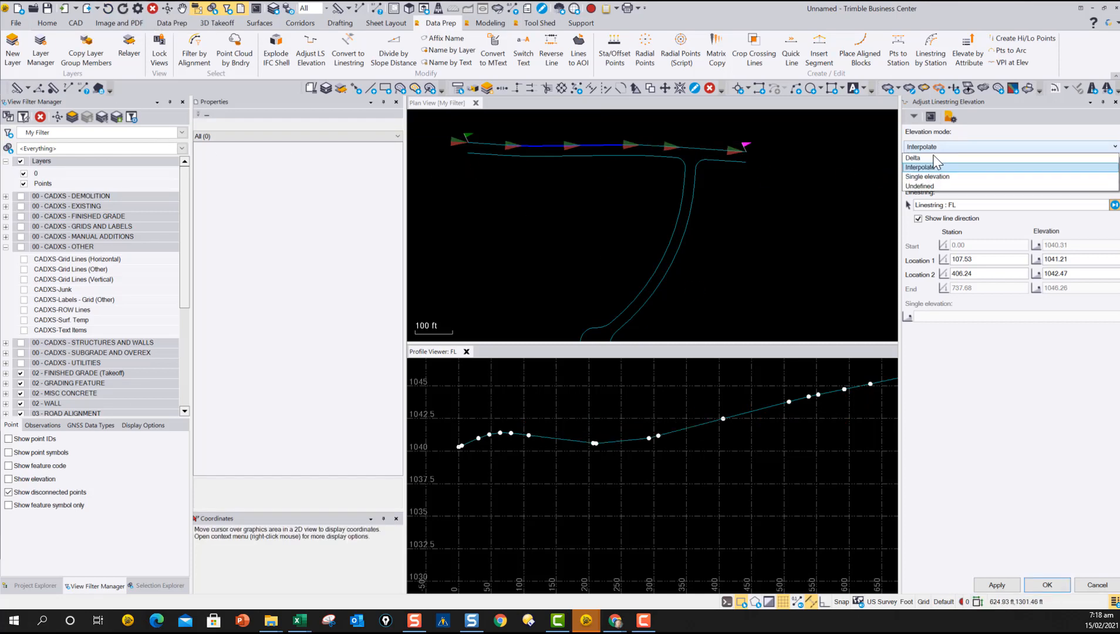
click(935, 178)
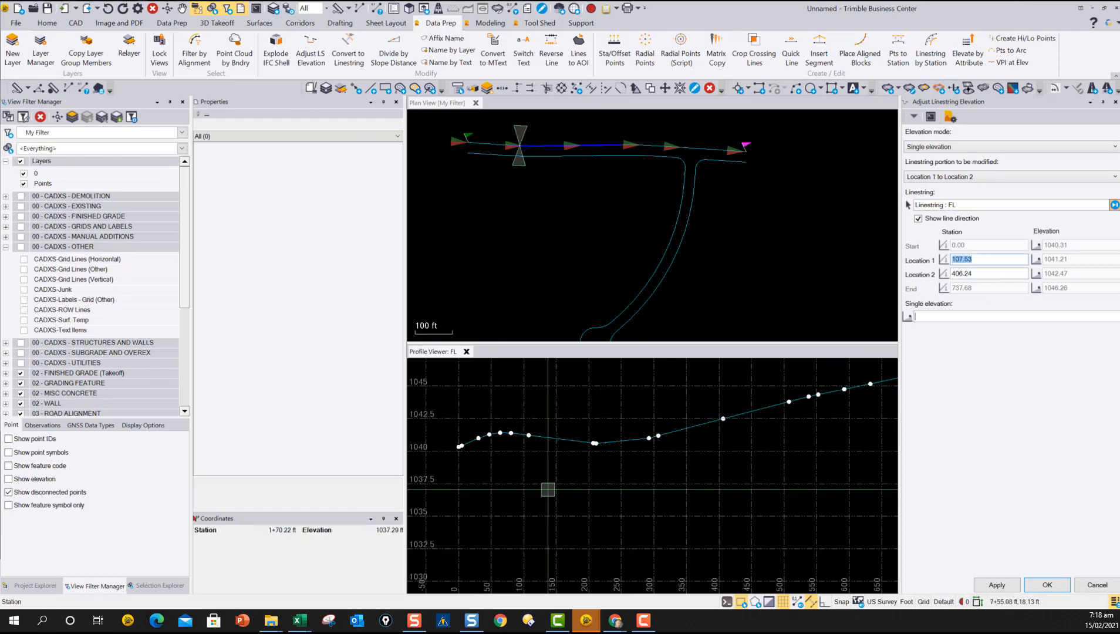
click(554, 459)
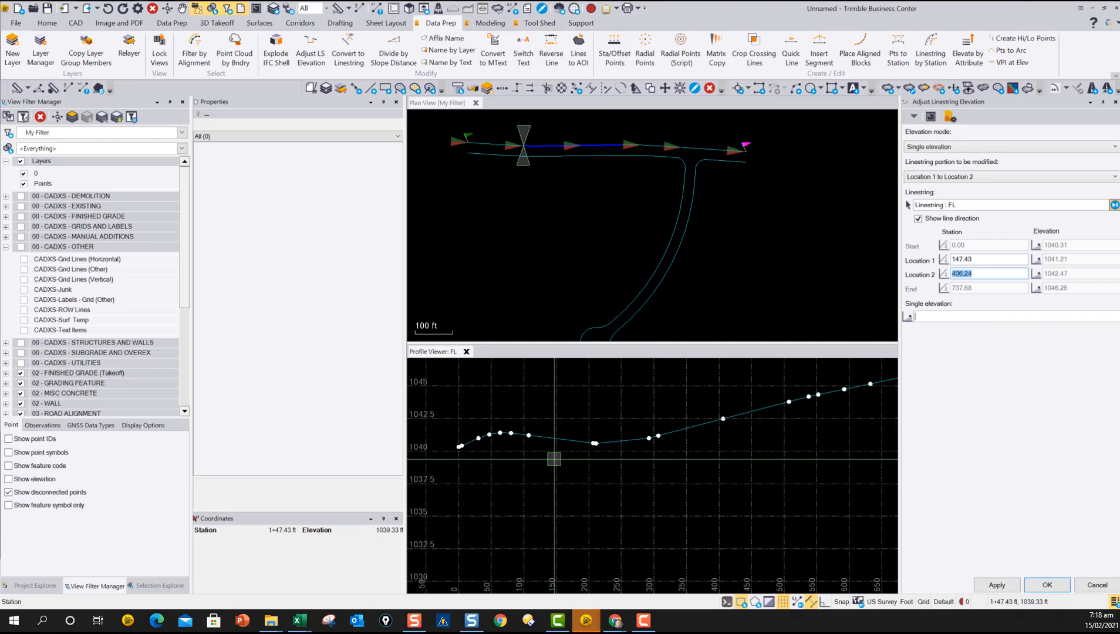
click(698, 452)
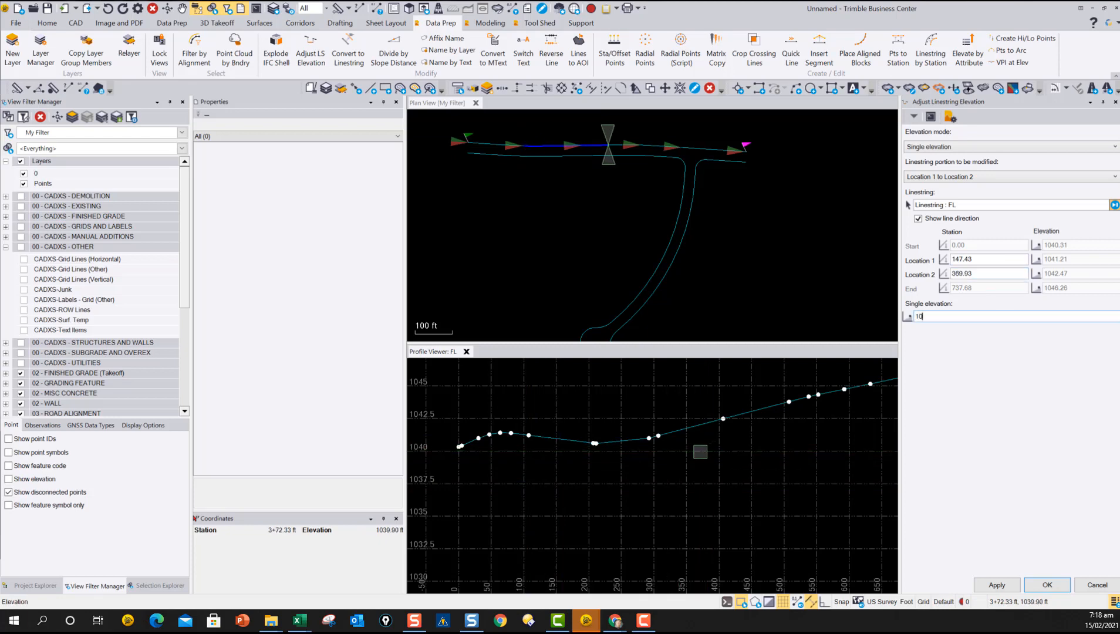
text(1040)
key(Return)
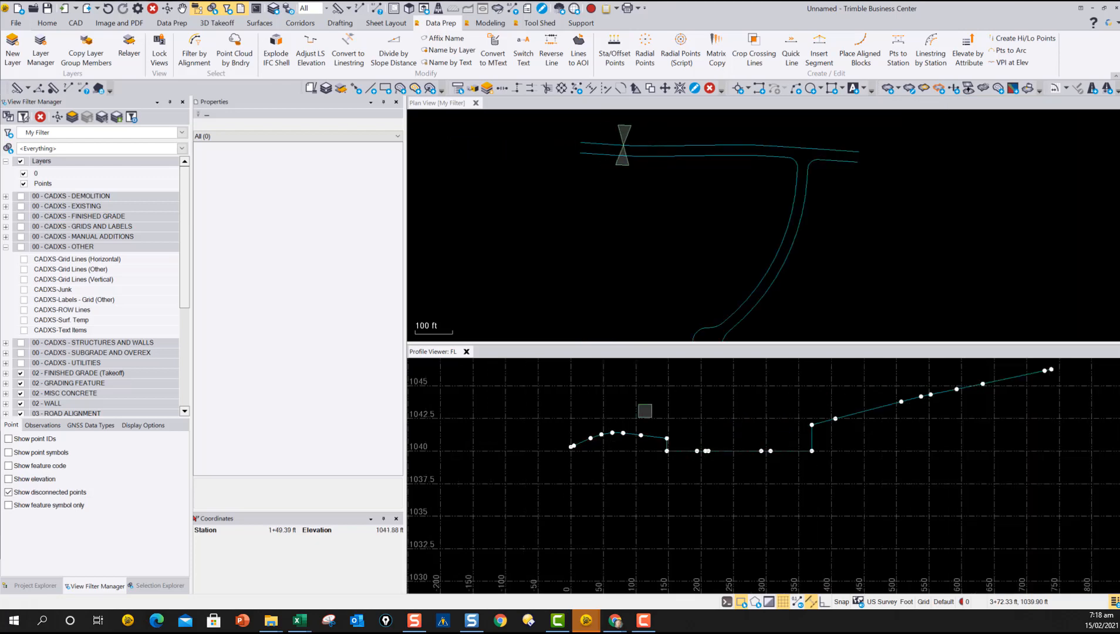
scroll(855, 419, down, 2)
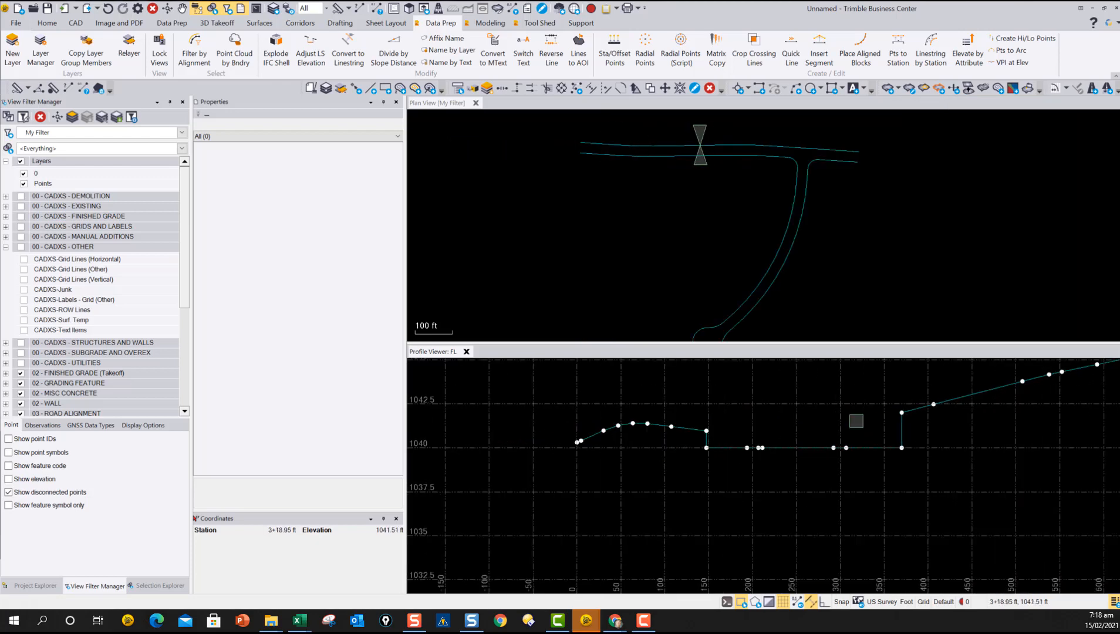
middle_drag(885, 425, 722, 433)
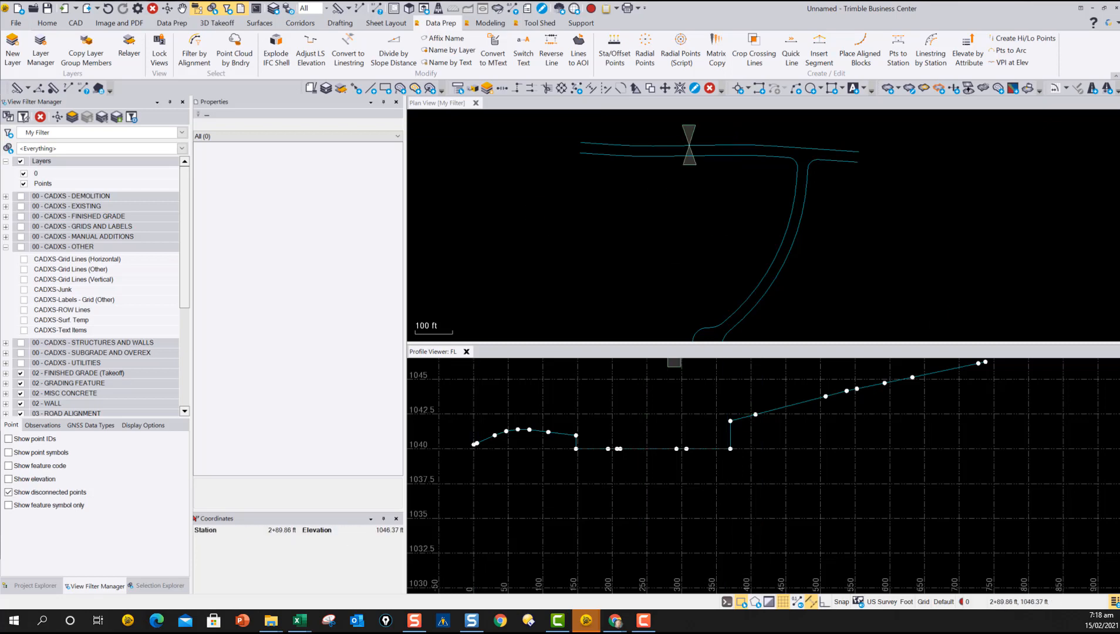
scroll(672, 405, down, 1)
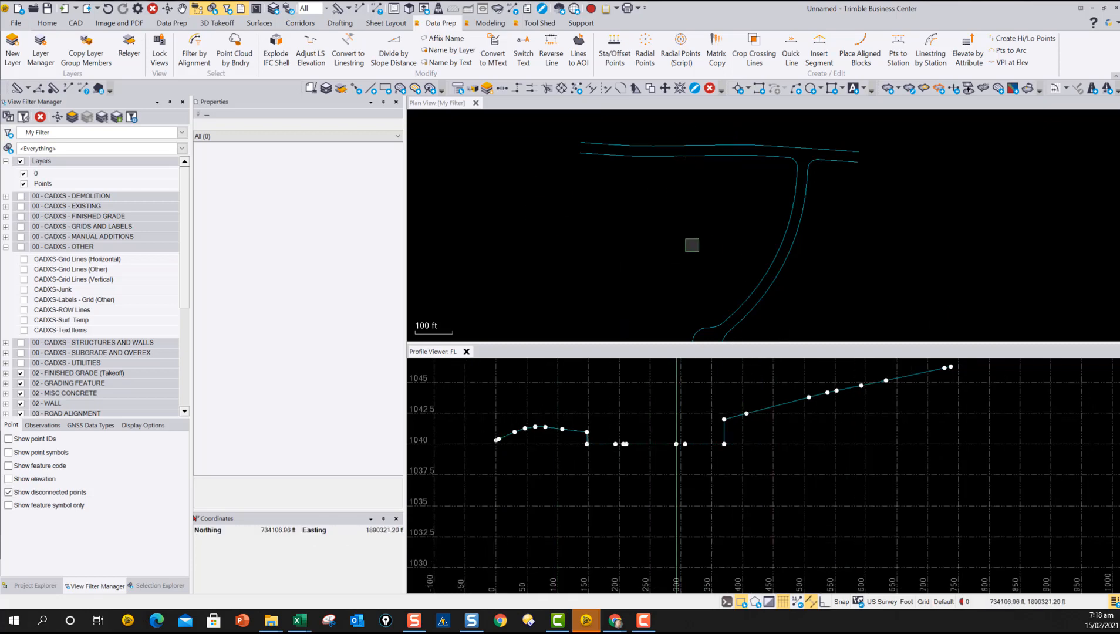
Set up a Delta adjustment of the FL linestring from Location 2 to End, placing Location 2 at station 456.80.
click(310, 44)
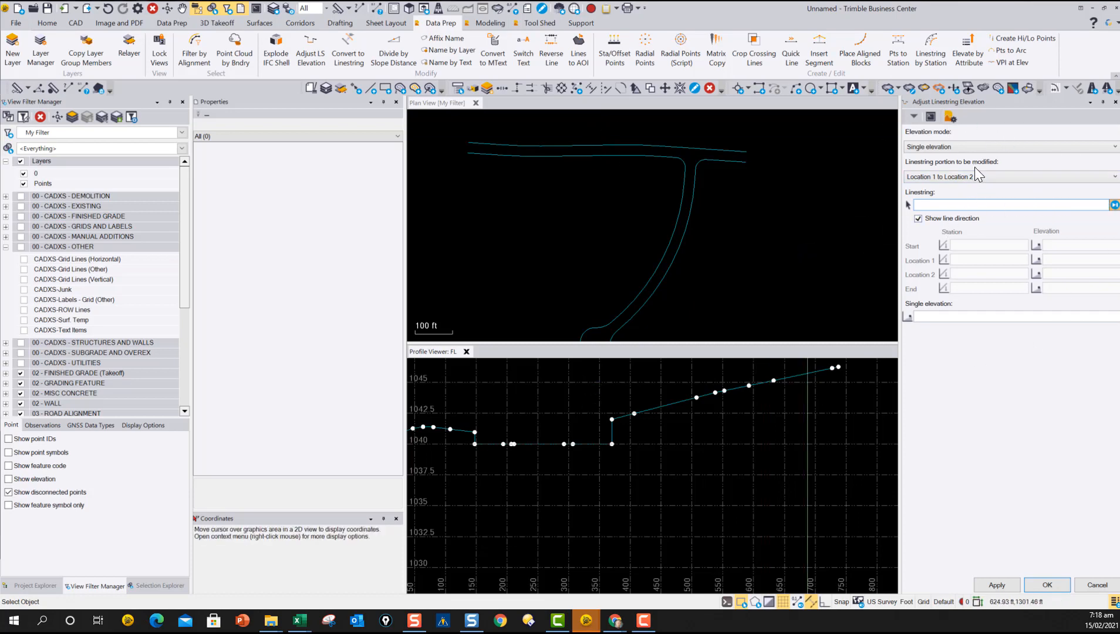
click(918, 218)
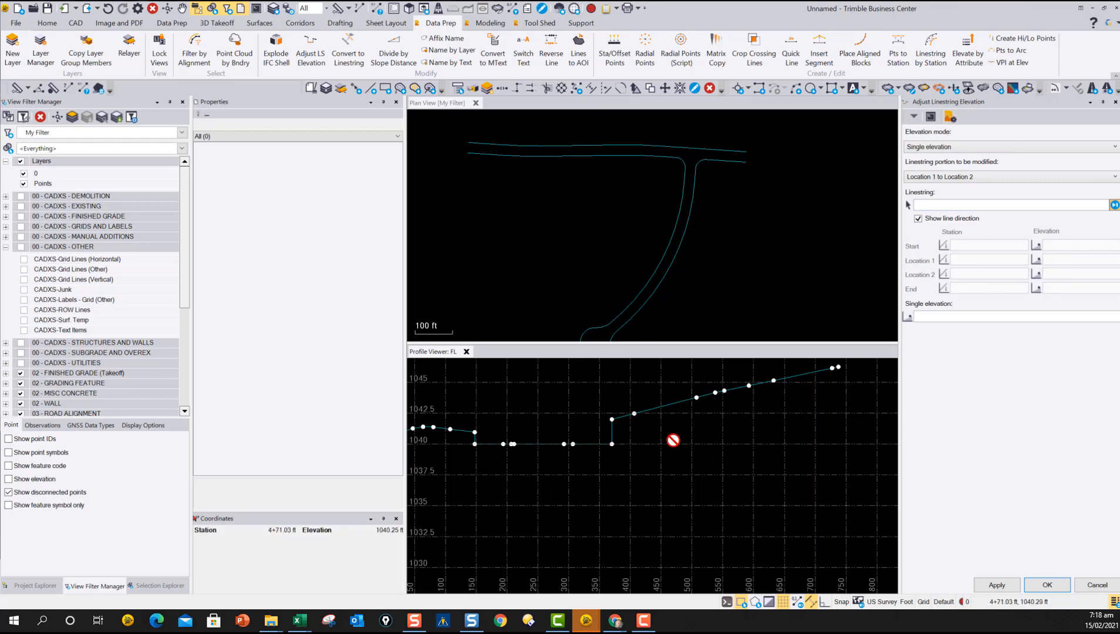
click(935, 148)
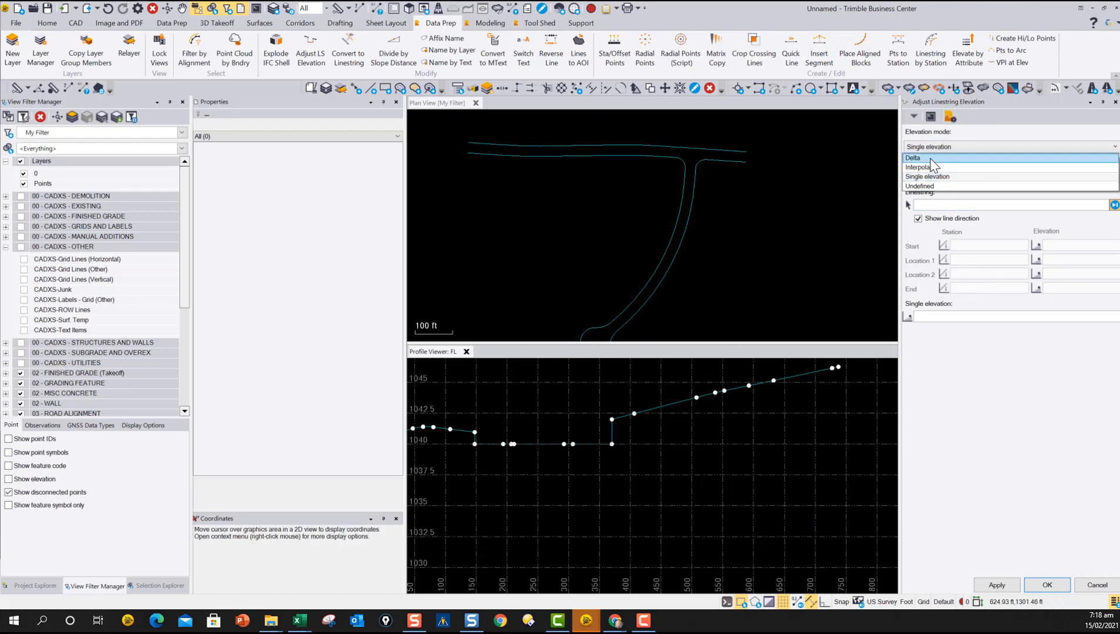
click(948, 180)
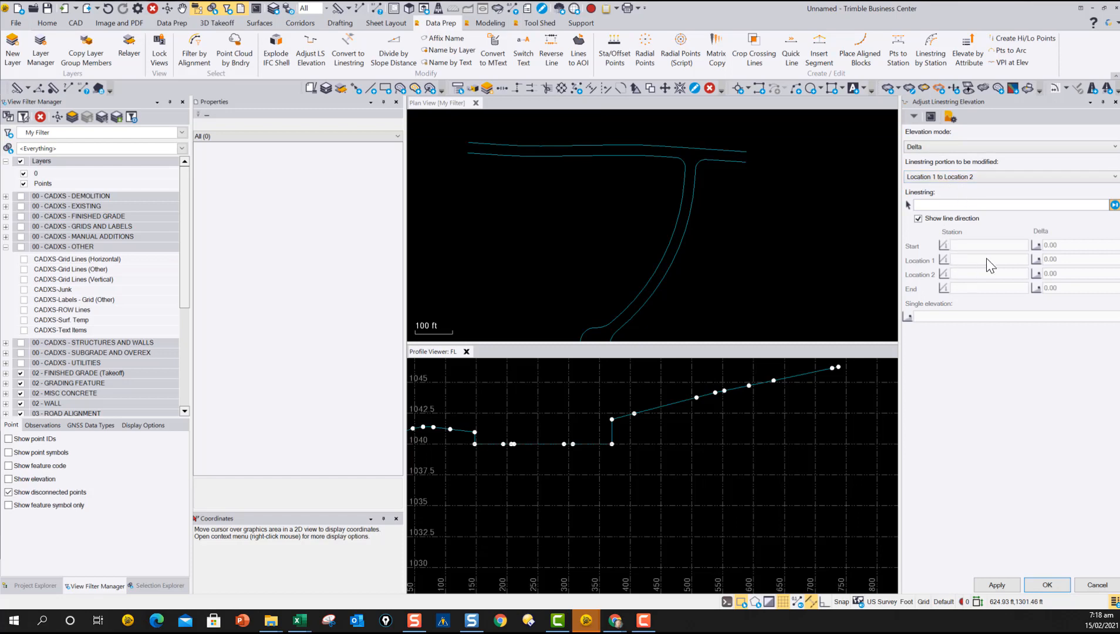
click(931, 181)
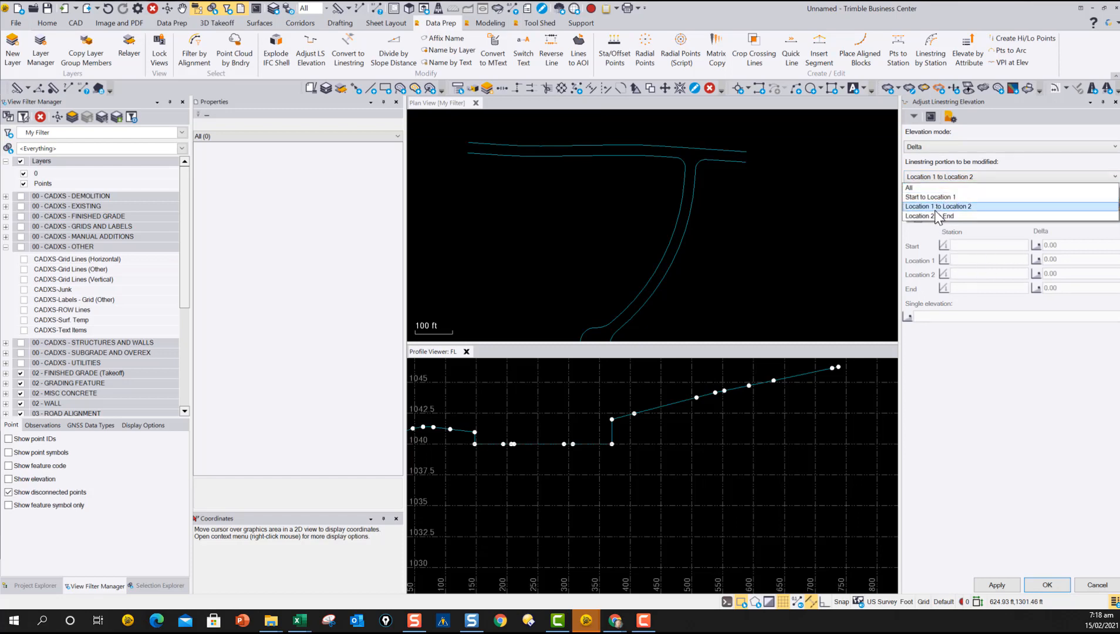
click(949, 217)
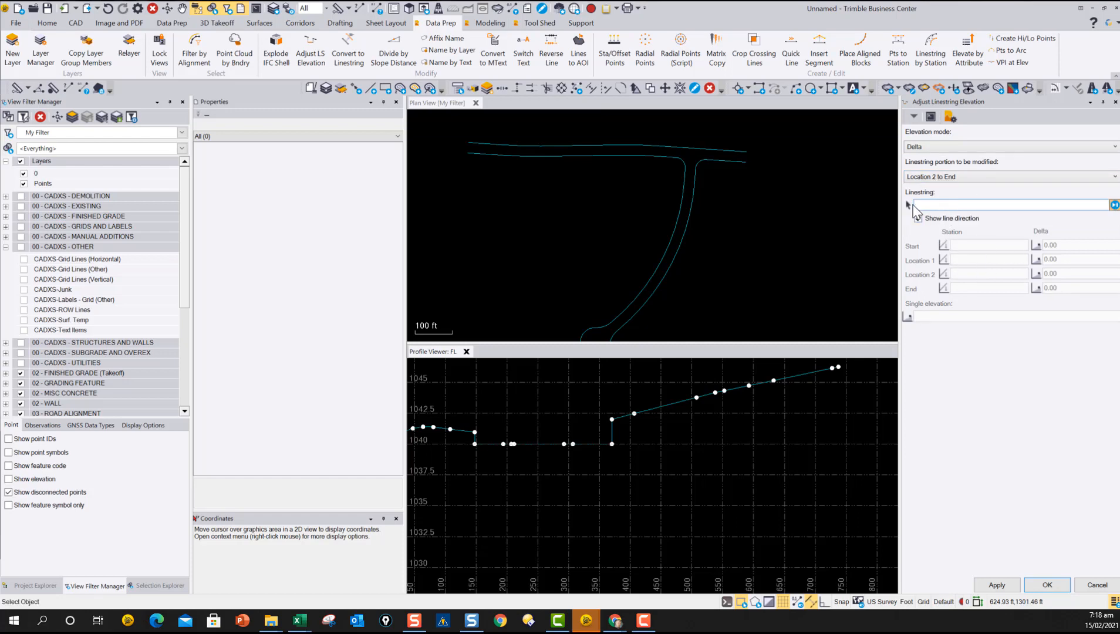
click(716, 147)
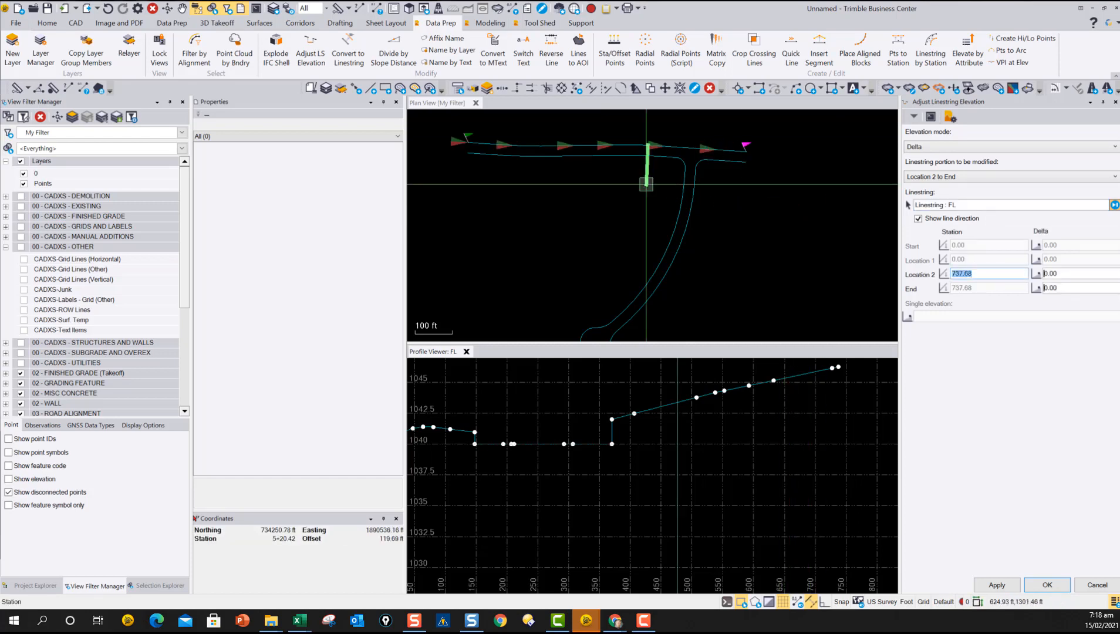
click(653, 145)
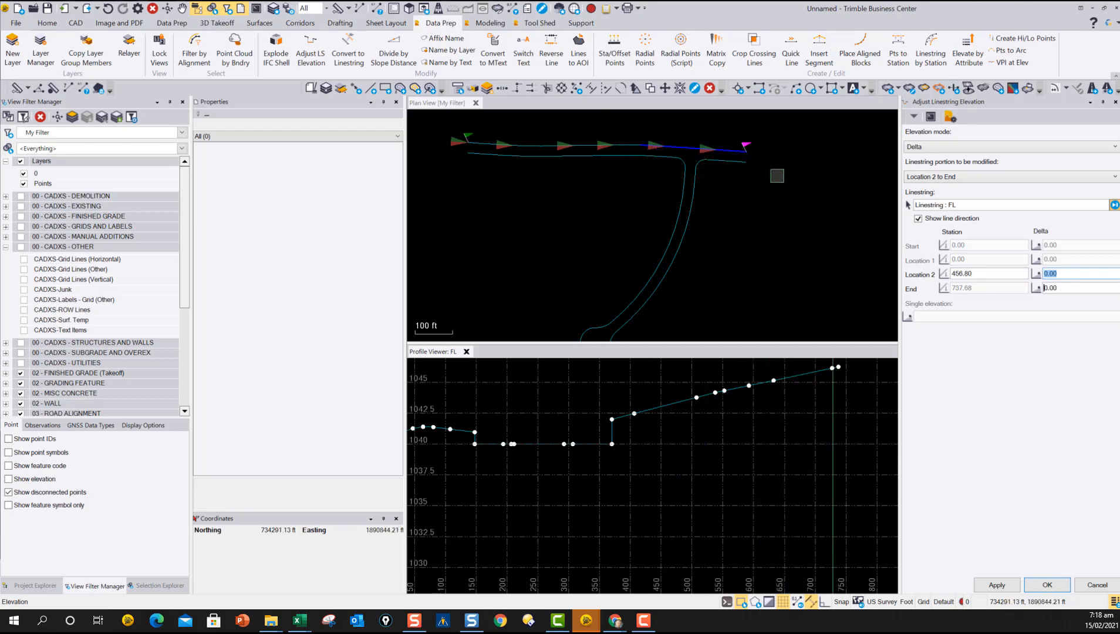
Review the Show Direction, Highlight Colors, Boring Log and Slope Indicator options in RPS Settings, and close without saving.
click(950, 118)
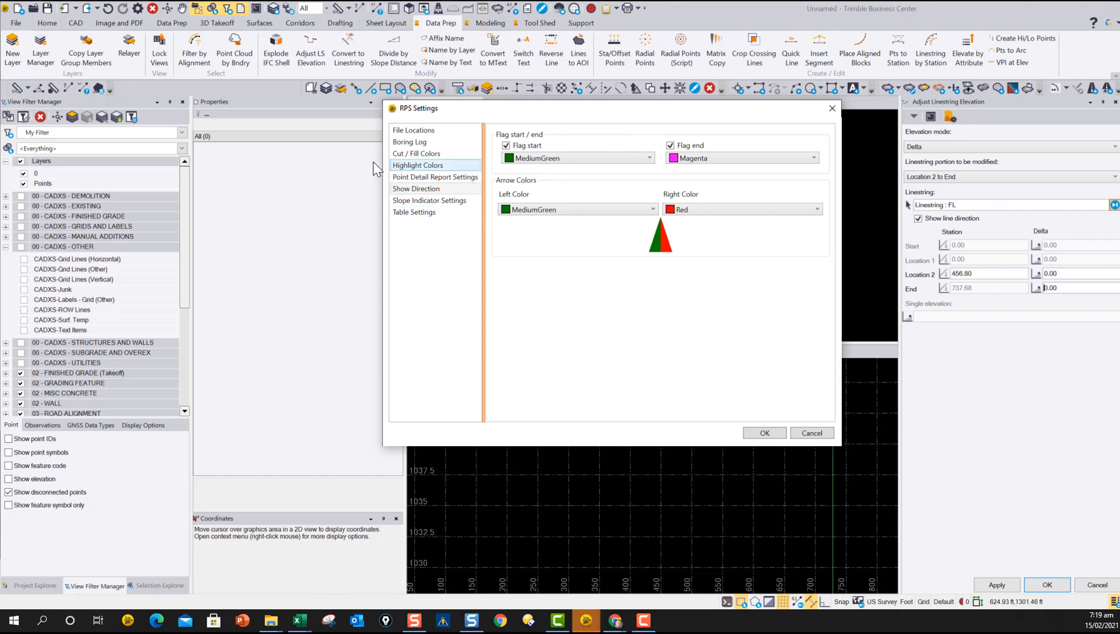
click(420, 167)
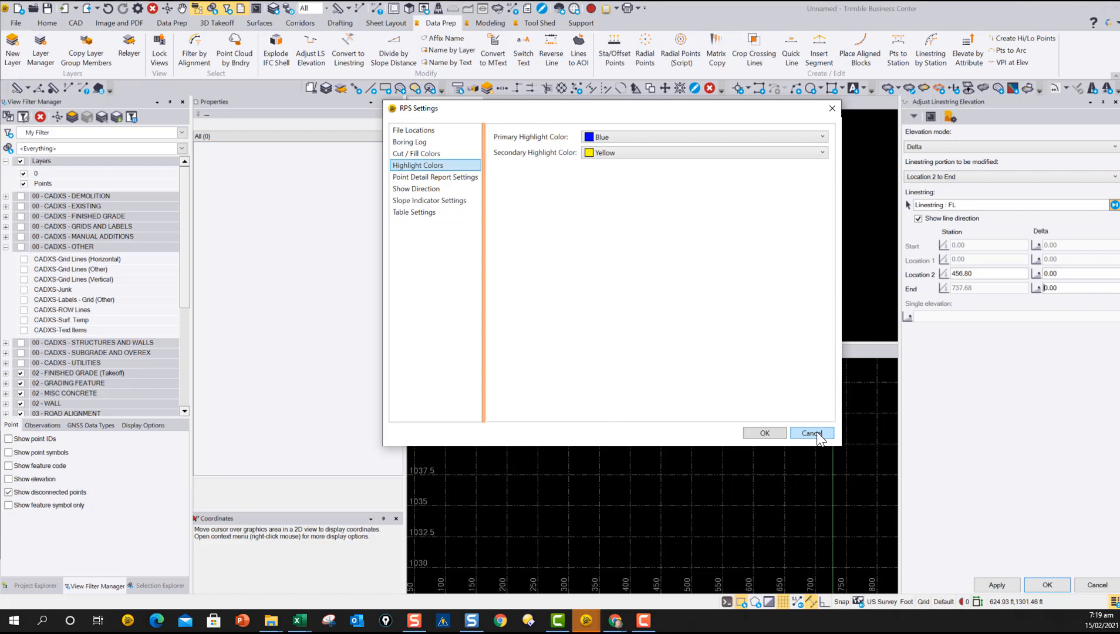
click(409, 142)
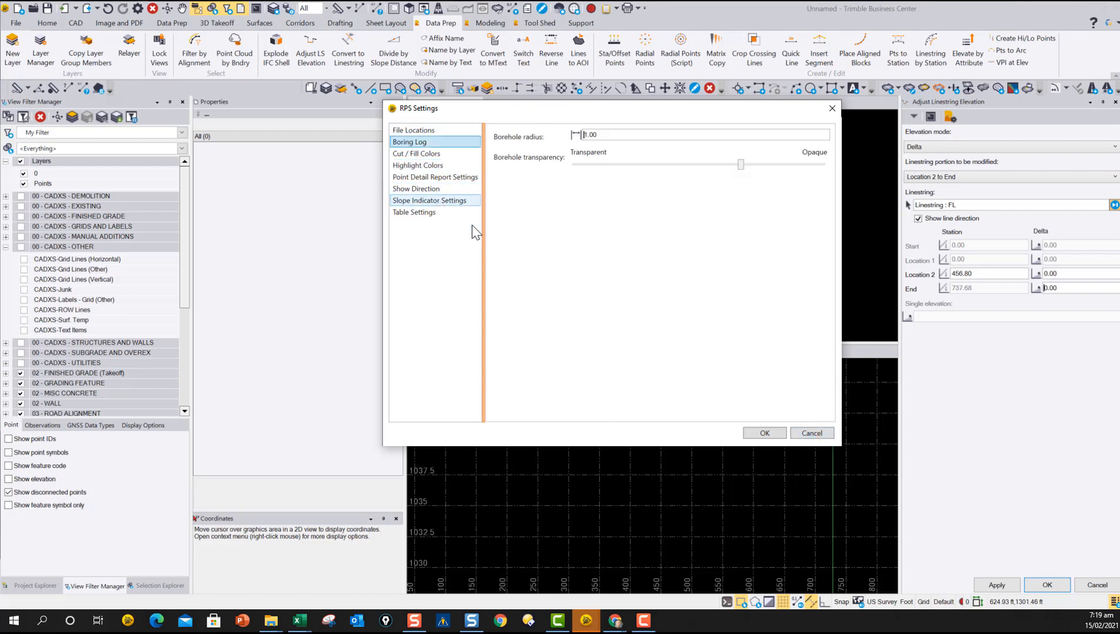
click(445, 201)
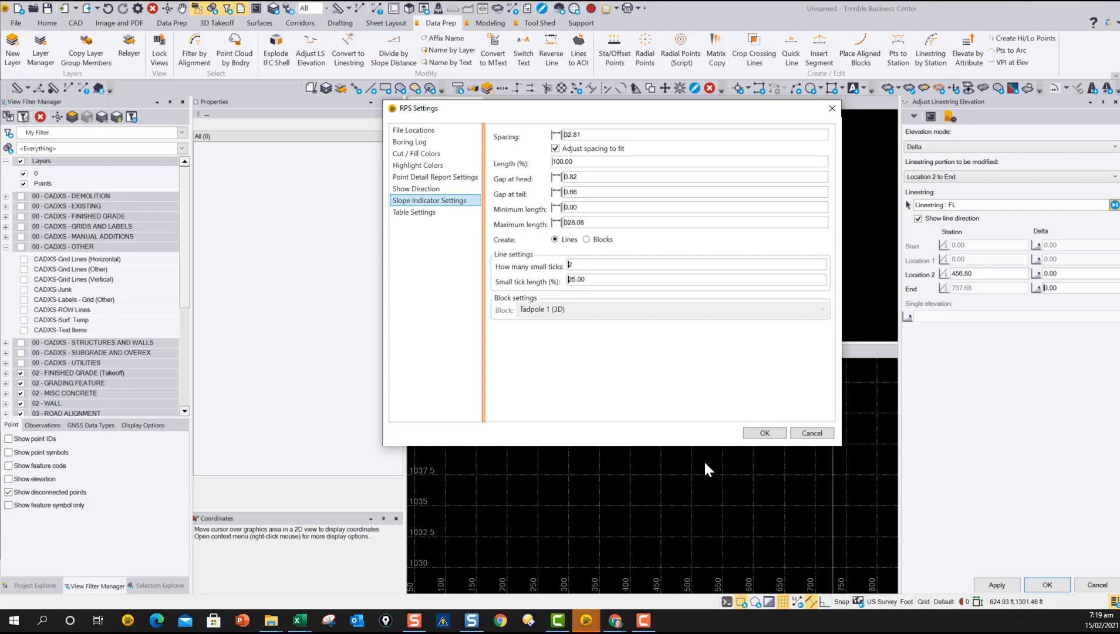
click(812, 434)
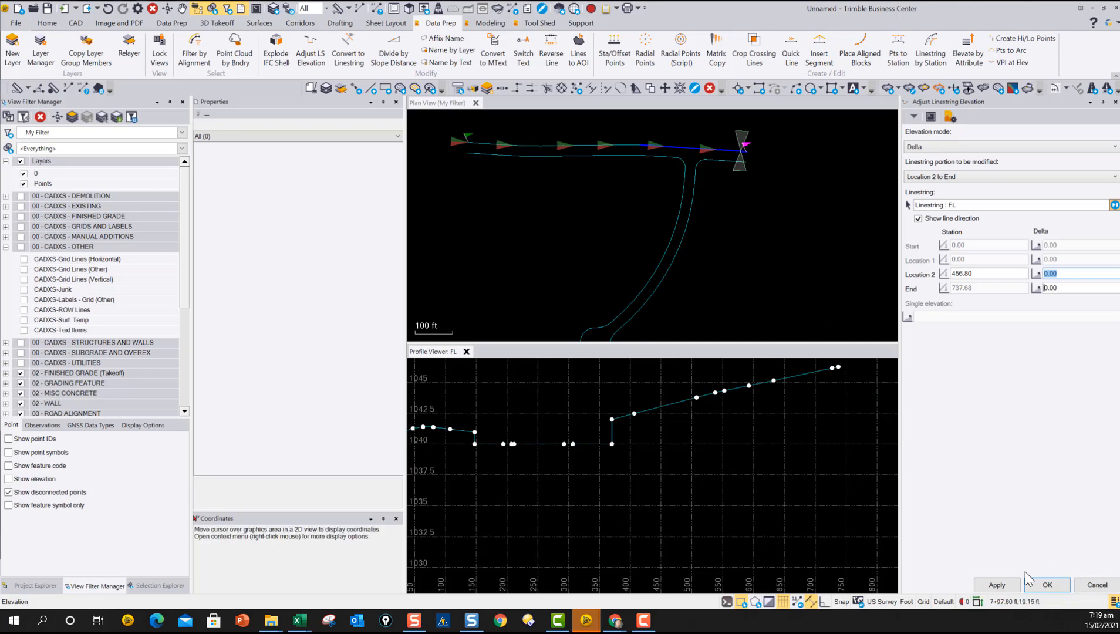
Apply the Delta adjustment of 0.00 to the FL linestring from Location 2 to its end and close the command.
click(1047, 585)
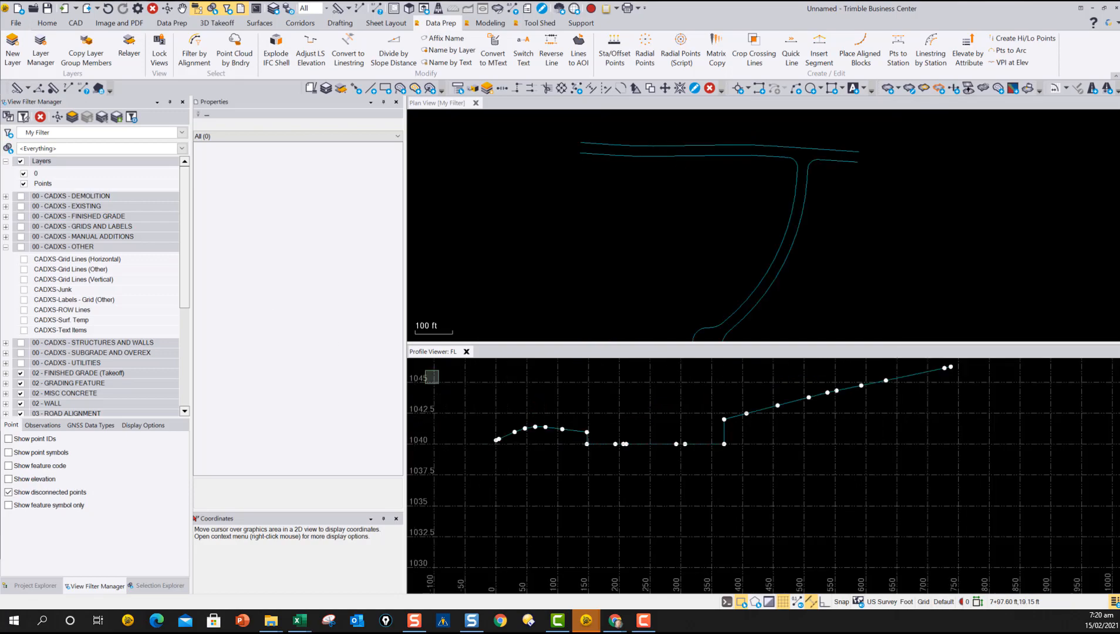